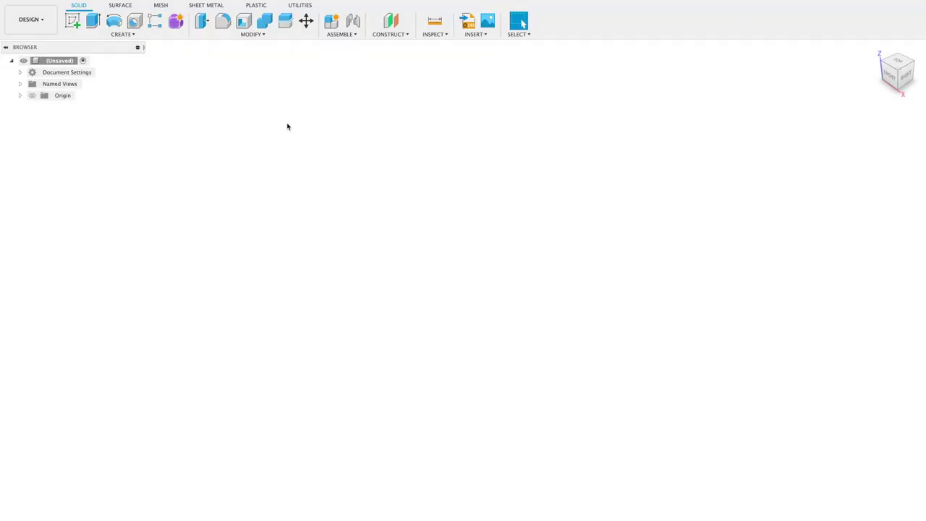
Step: Run the SpurGear add-in from Utilities Scripts and Add-Ins and select its Module field
click(300, 6)
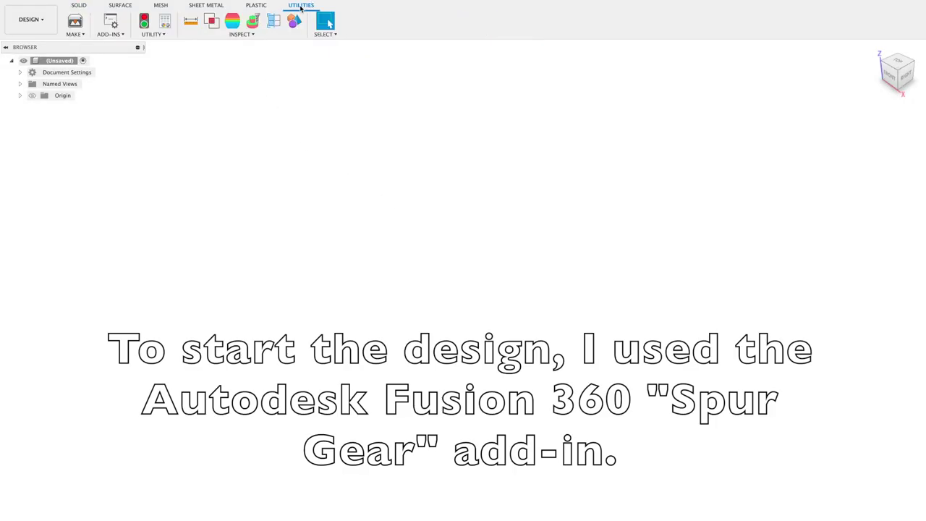
click(112, 24)
scroll(602, 219, down, 3)
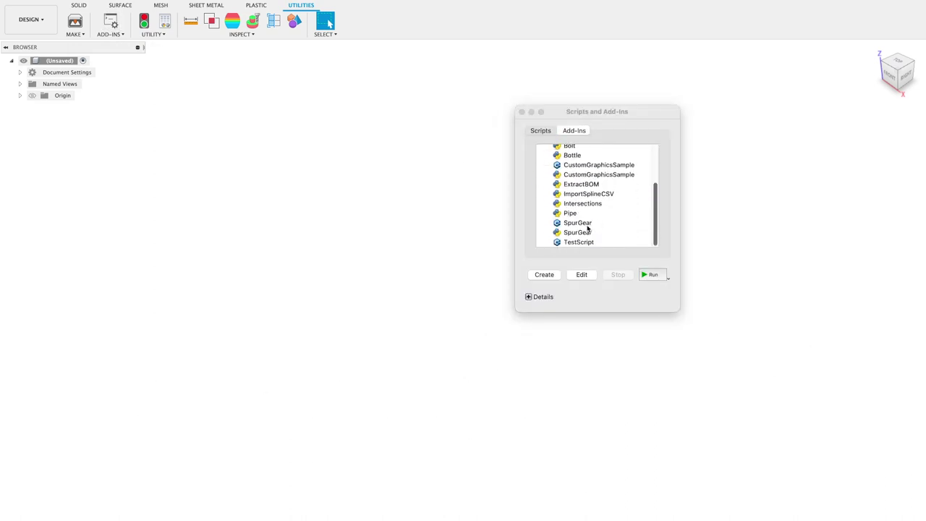
double_click(582, 233)
double_click(900, 219)
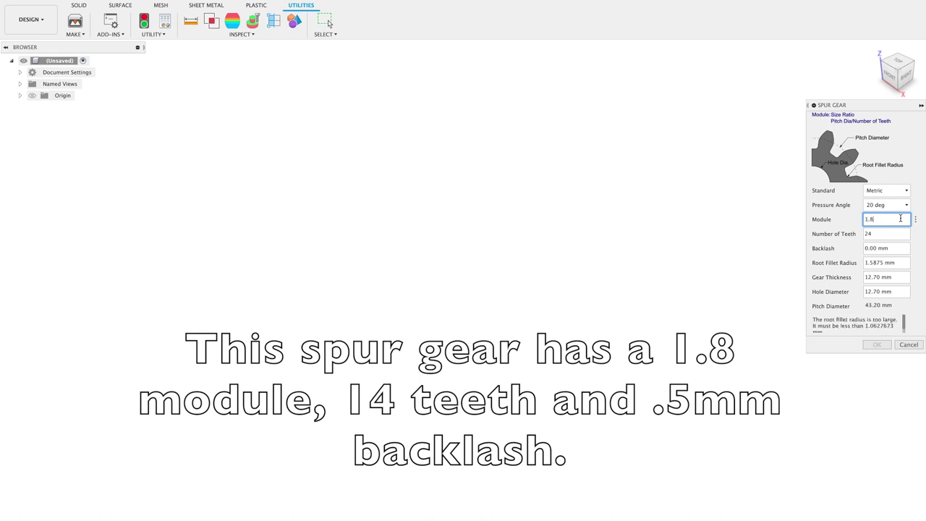
Step: Generate a spur gear with 14 teeth, backlash 0.5, root fillet 1, thickness and hole diameter 4
double_click(886, 232)
text(14)
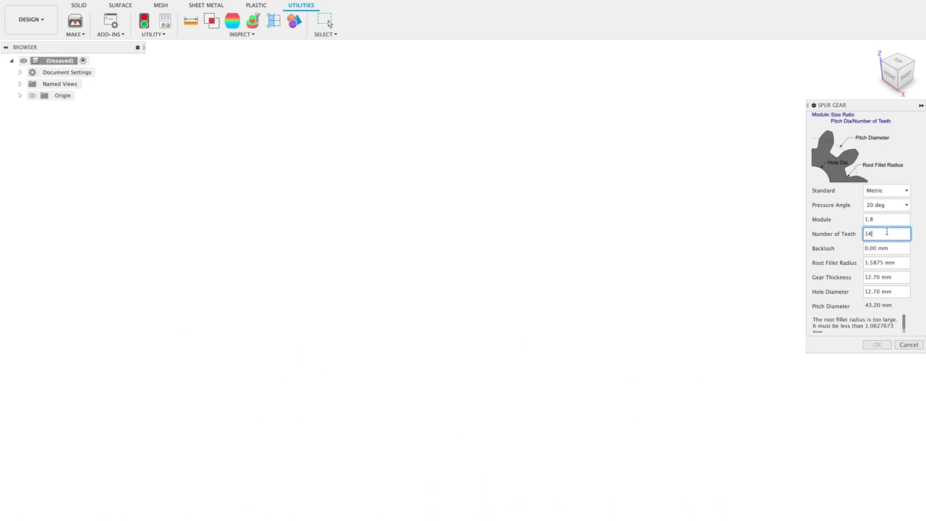
click(890, 248)
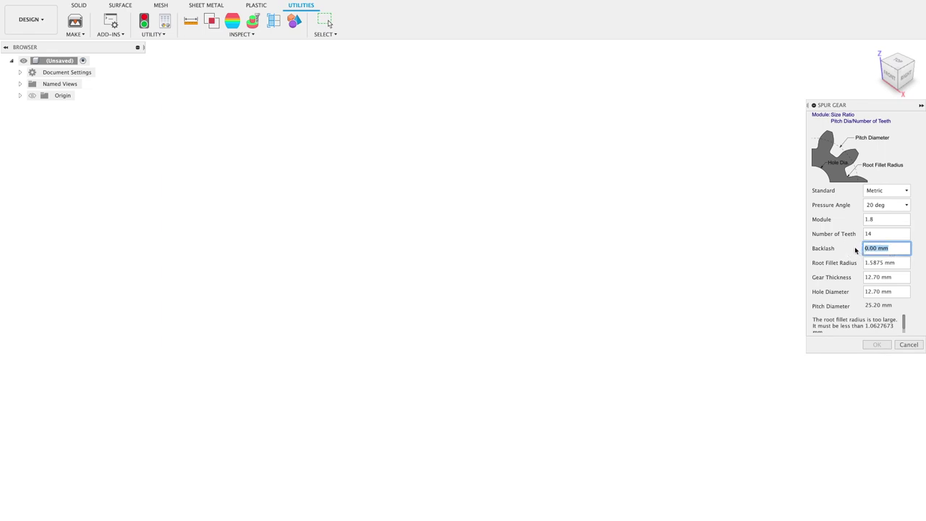
text(.5)
click(897, 262)
mouse_move(898, 262)
mouse_down()
mouse_move(851, 264)
mouse_move(852, 280)
mouse_up()
text(1)
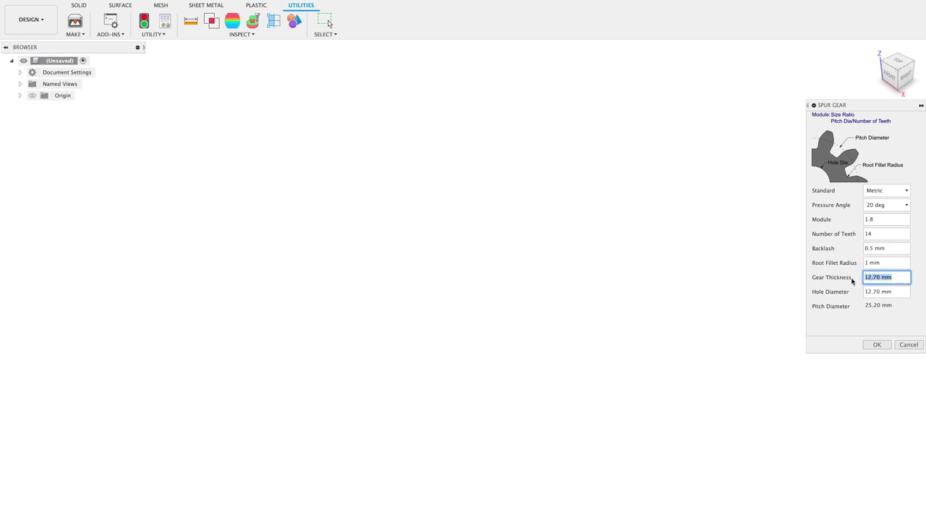
text(4)
drag(898, 292, 863, 294)
text(4)
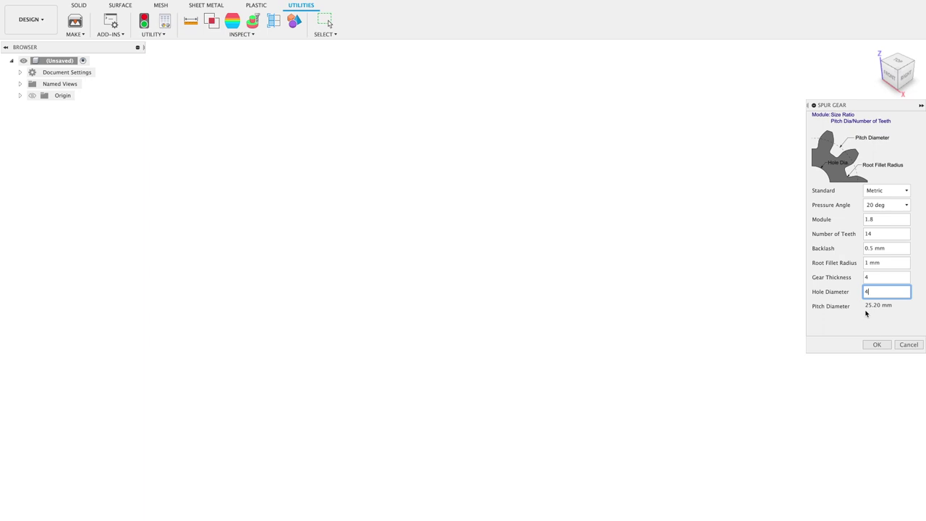
click(877, 345)
mouse_move(897, 73)
mouse_down()
mouse_move(894, 110)
mouse_move(668, 73)
mouse_up()
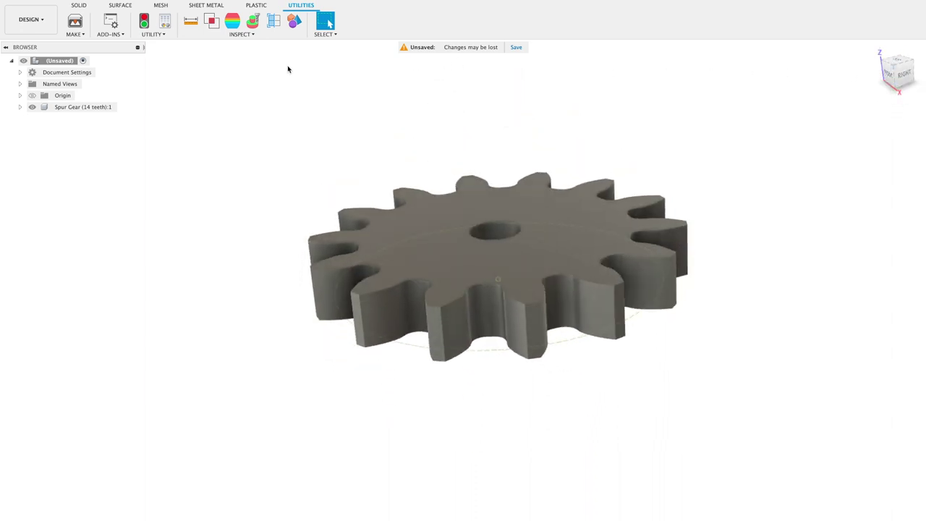
Step: Create a new component under the root design and name it 'Bevel Gear'
click(78, 6)
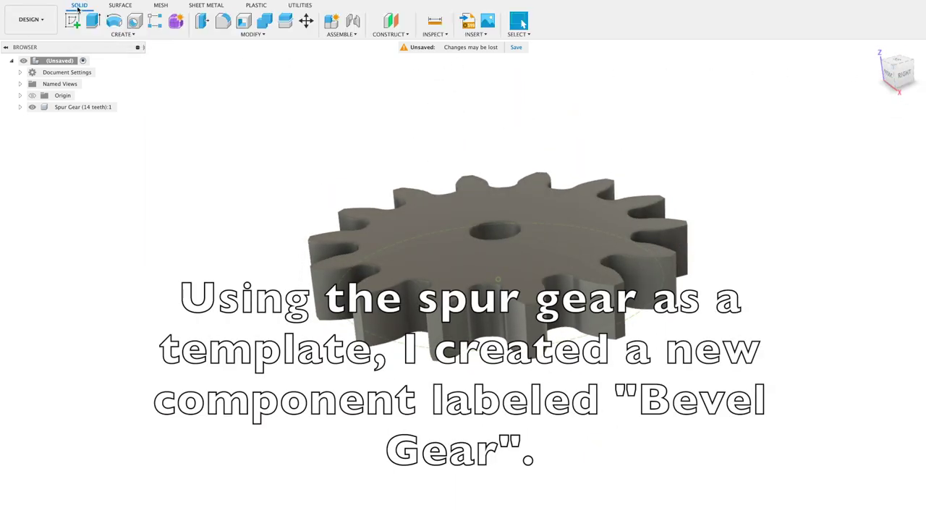
right_click(64, 60)
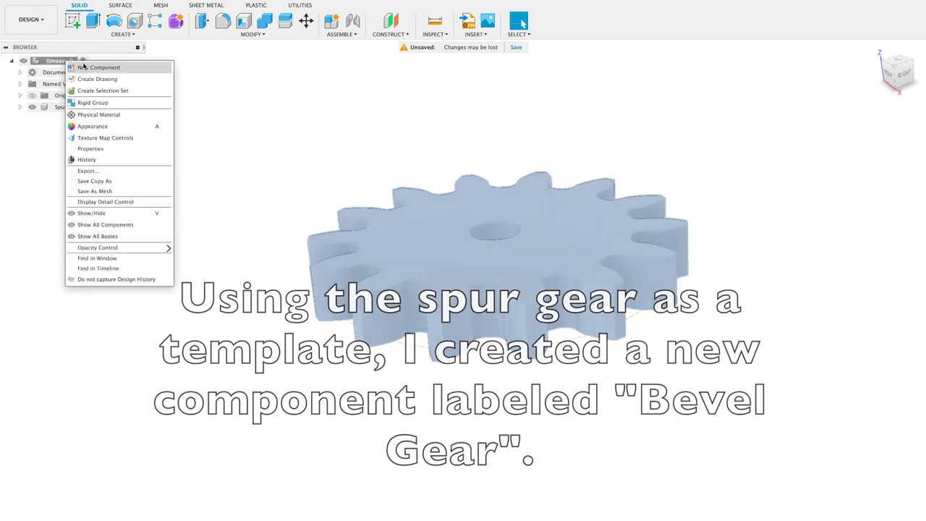
click(86, 68)
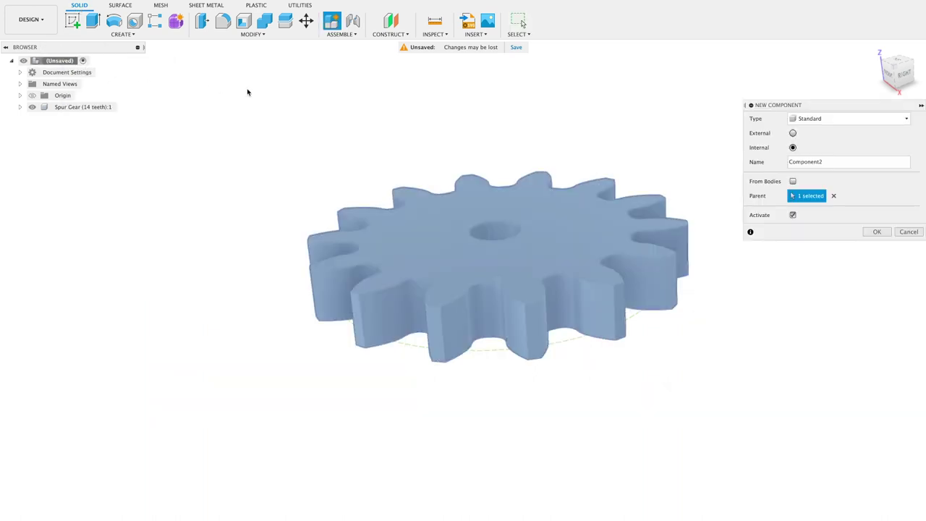
double_click(831, 161)
text(Bevel Gea)
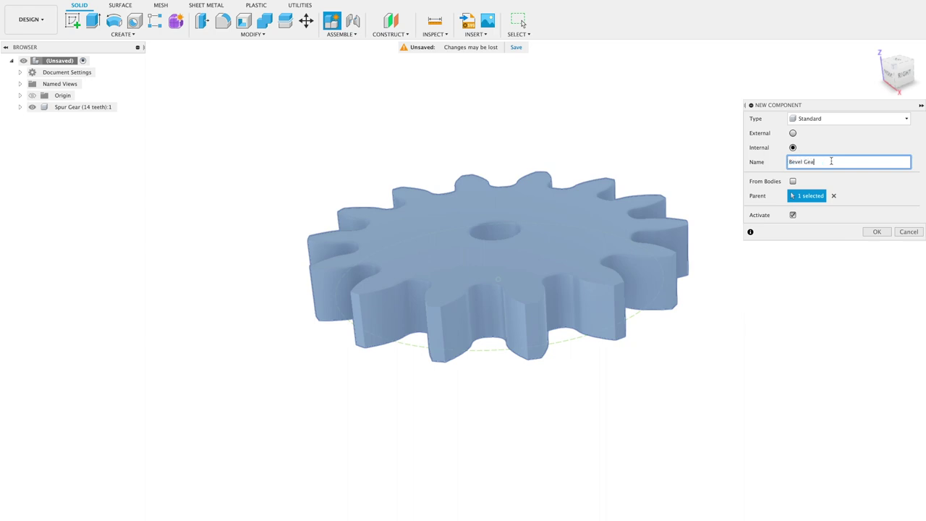
text(r)
key(Return)
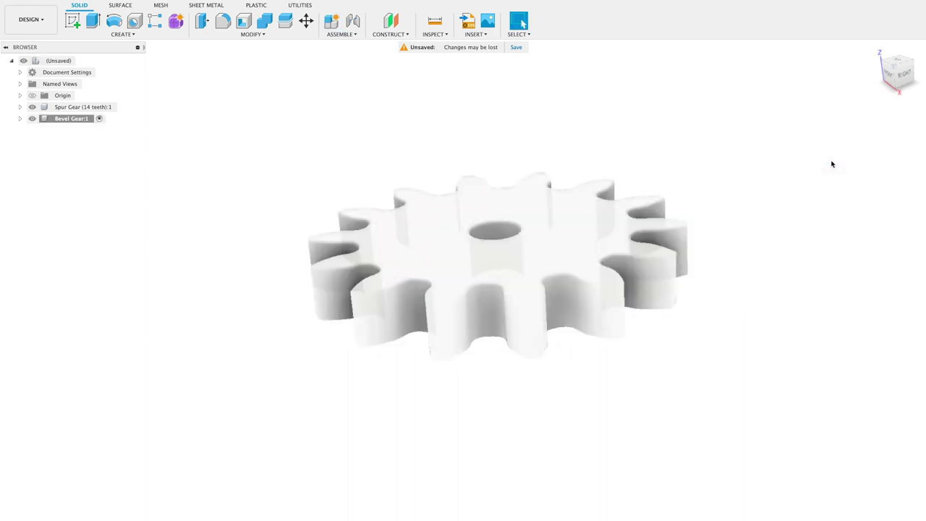
Step: Start a new sketch on the horizontal XY base plane
drag(896, 73, 892, 81)
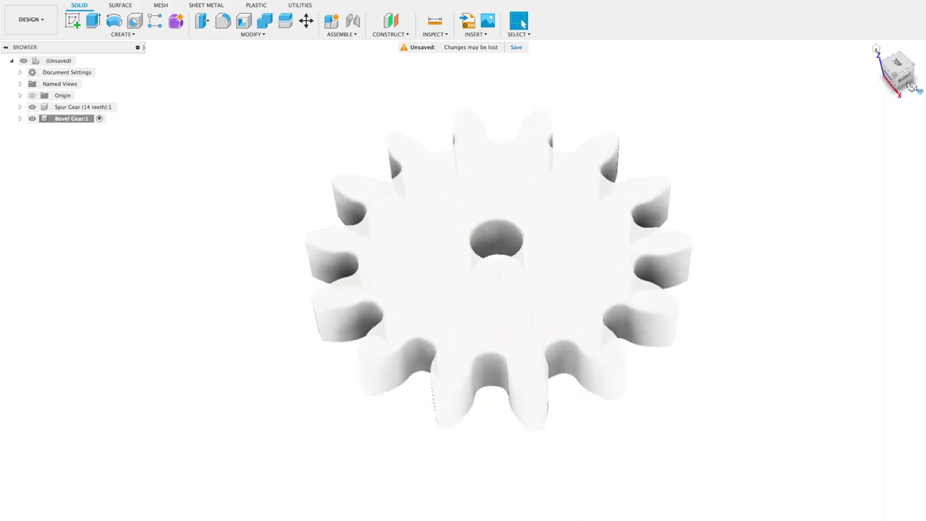
click(123, 34)
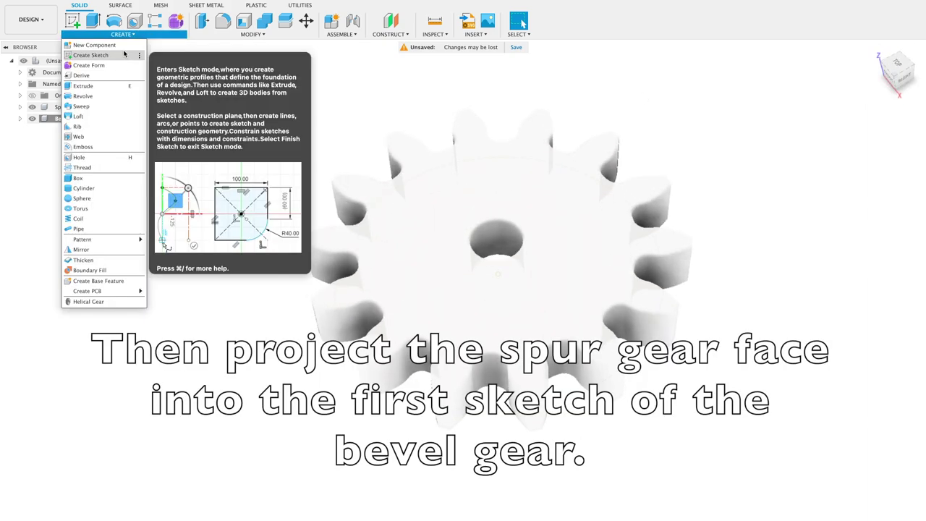
click(80, 50)
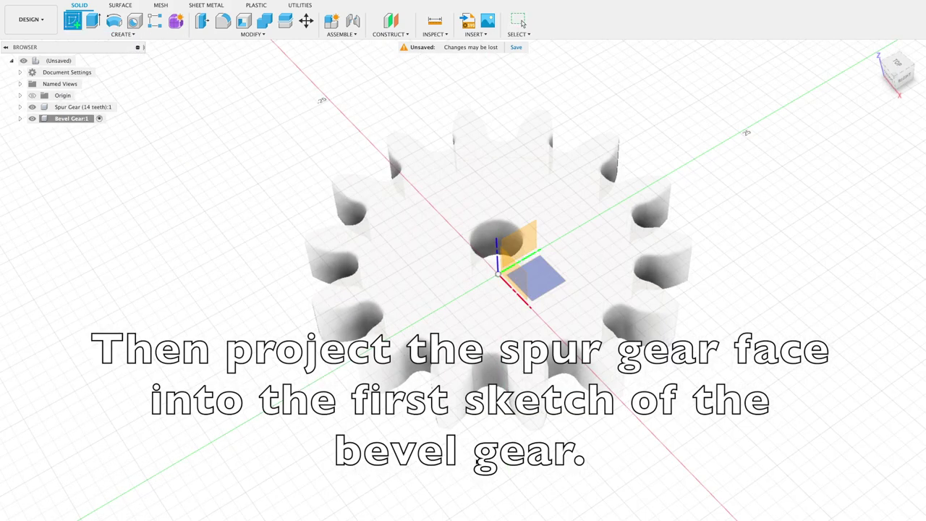
click(490, 465)
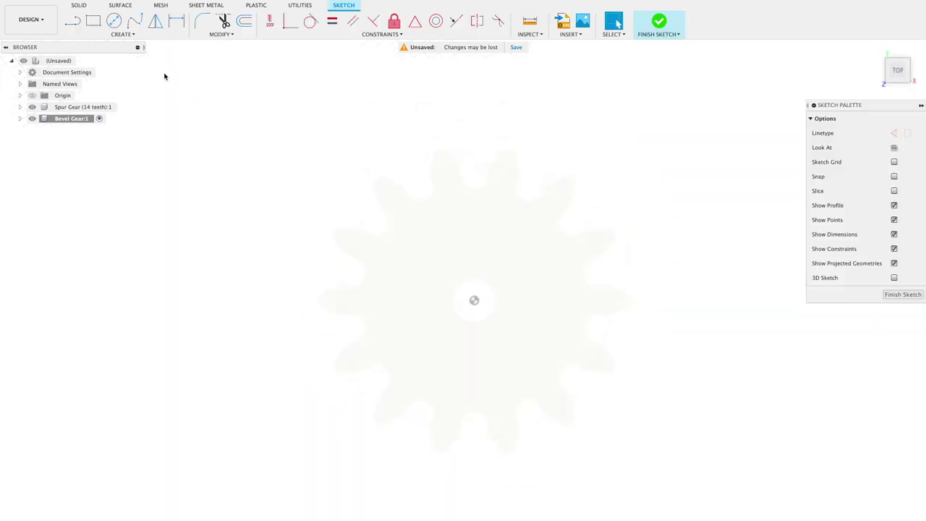
Step: Project the spur gear face's tooth outline and hole into the sketch and finish it
click(136, 36)
mouse_move(94, 188)
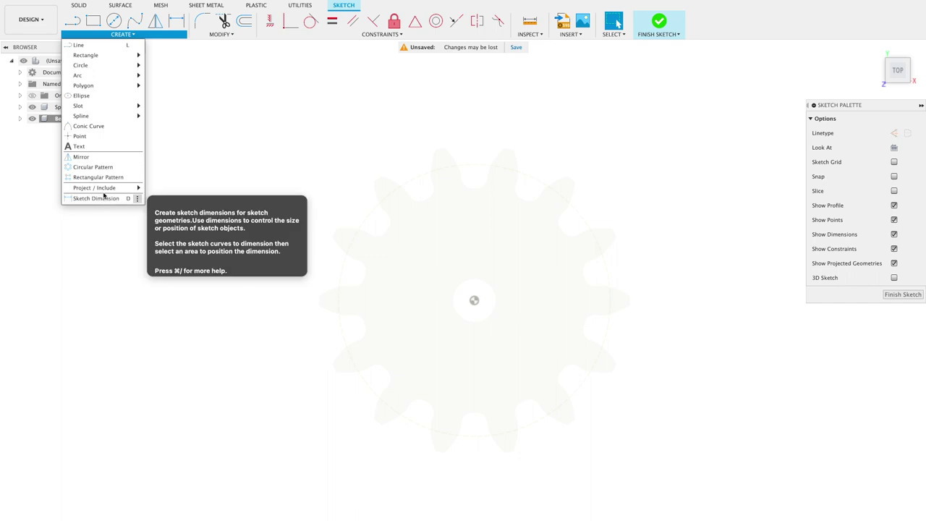
click(164, 188)
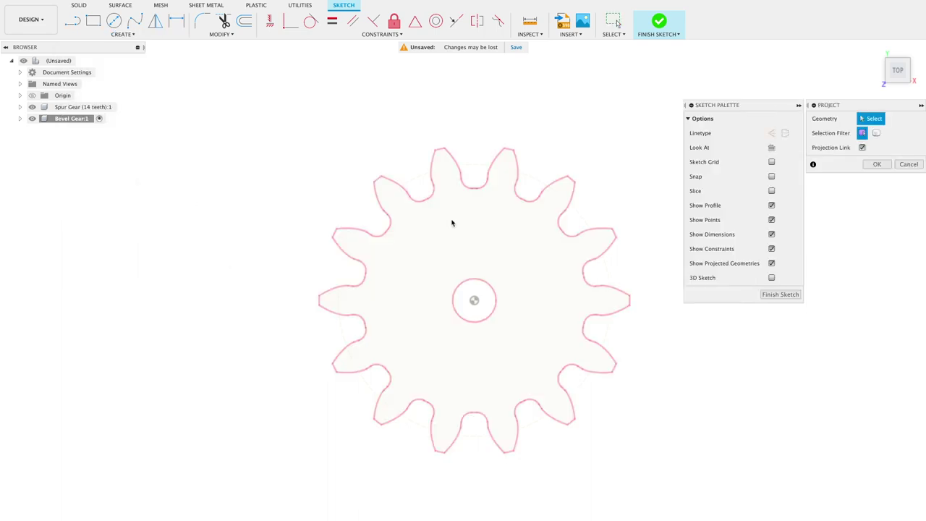
click(451, 221)
click(876, 165)
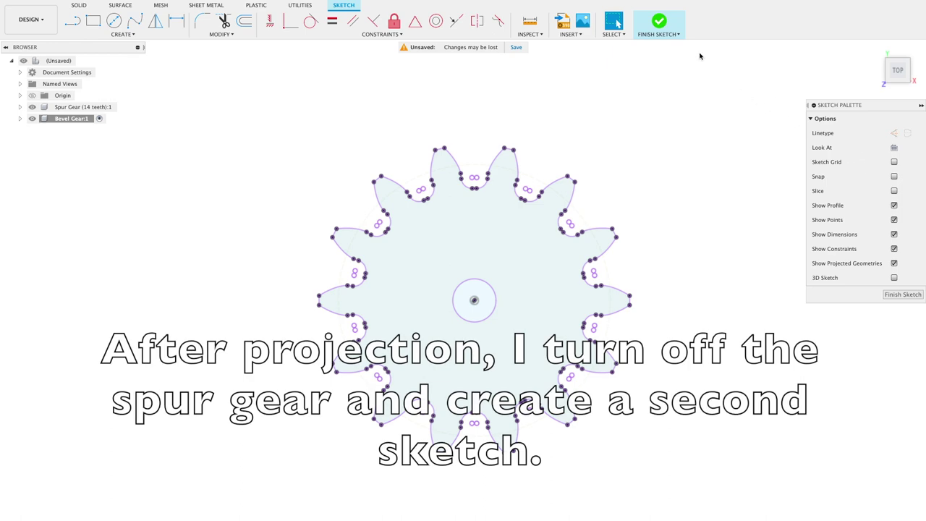
click(659, 22)
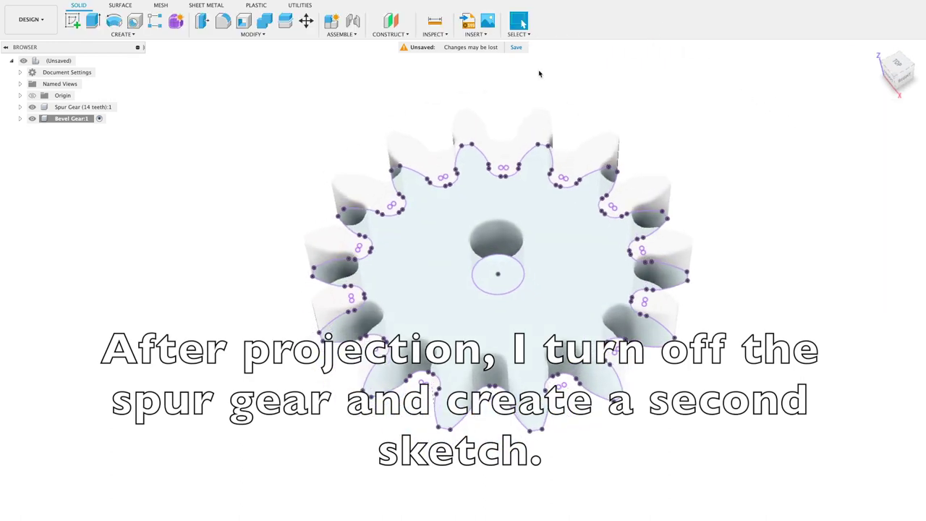
Step: Hide the spur gear body and start a second sketch on the vertical front plane
click(32, 106)
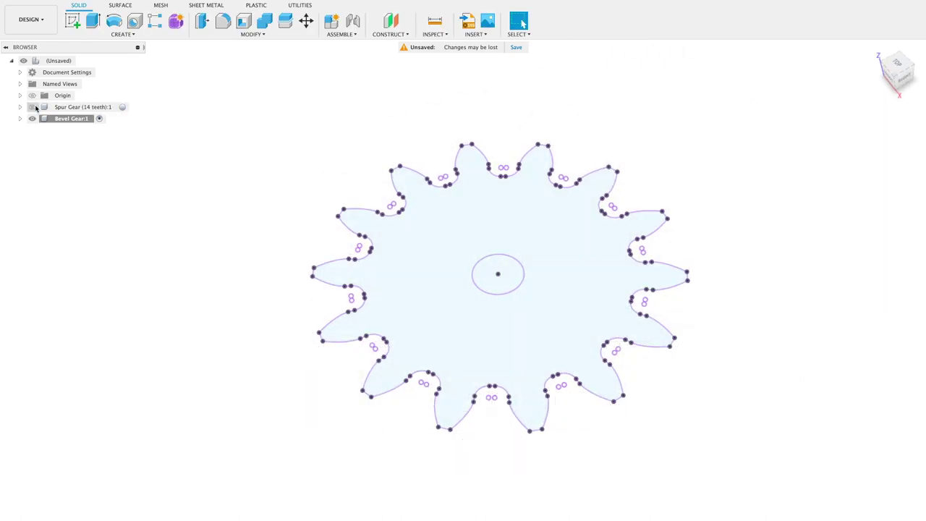
click(910, 87)
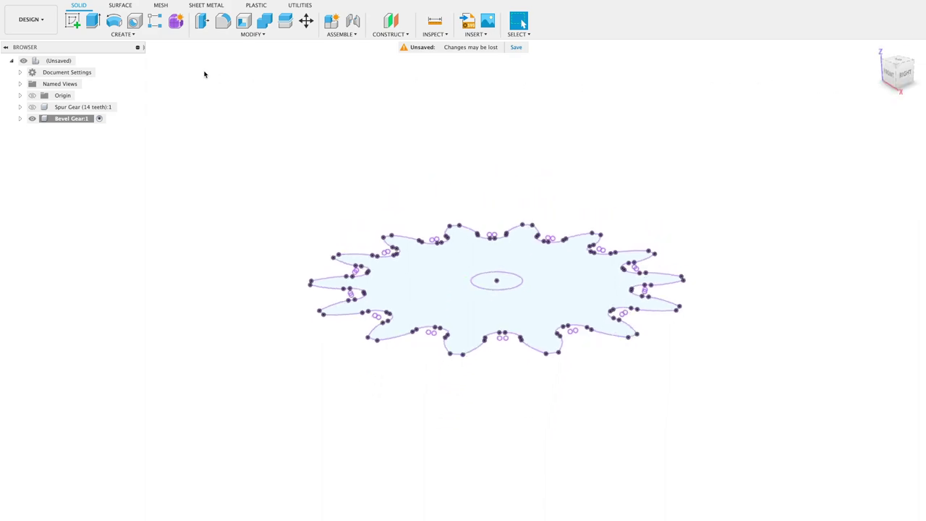
click(133, 35)
click(123, 54)
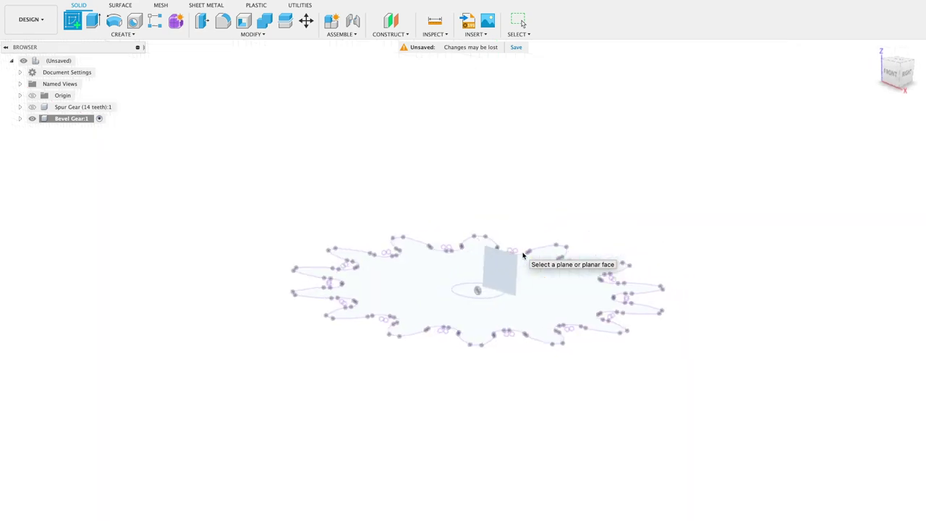
click(523, 255)
drag(909, 71, 901, 93)
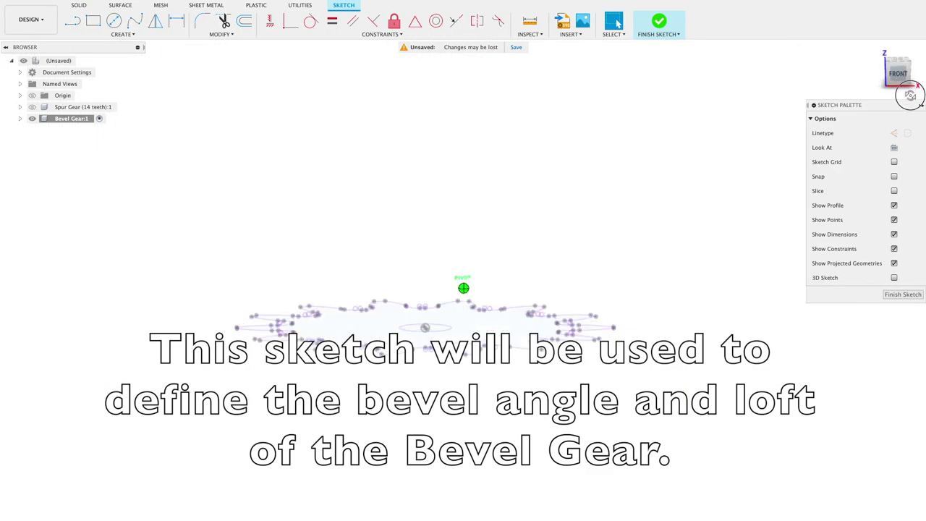
Step: Project the gear's outer tooth edge into the sketch and view it edge-on
click(120, 35)
mouse_move(94, 187)
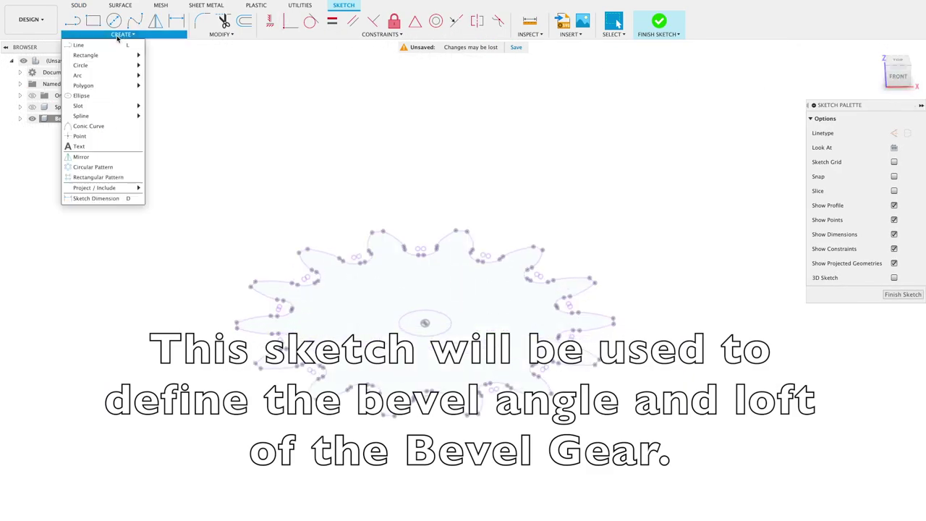
click(160, 188)
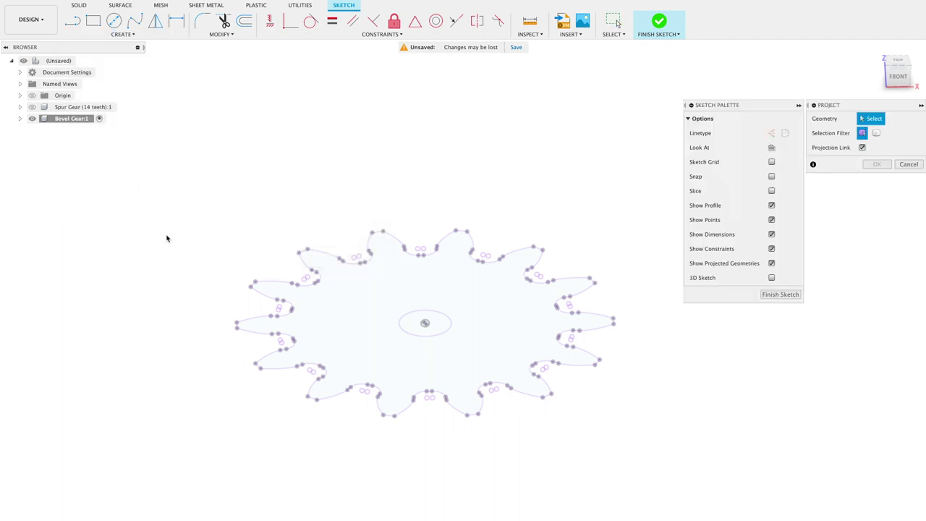
scroll(237, 332, up, 3)
scroll(234, 330, up, 3)
click(233, 332)
scroll(238, 246, down, 5)
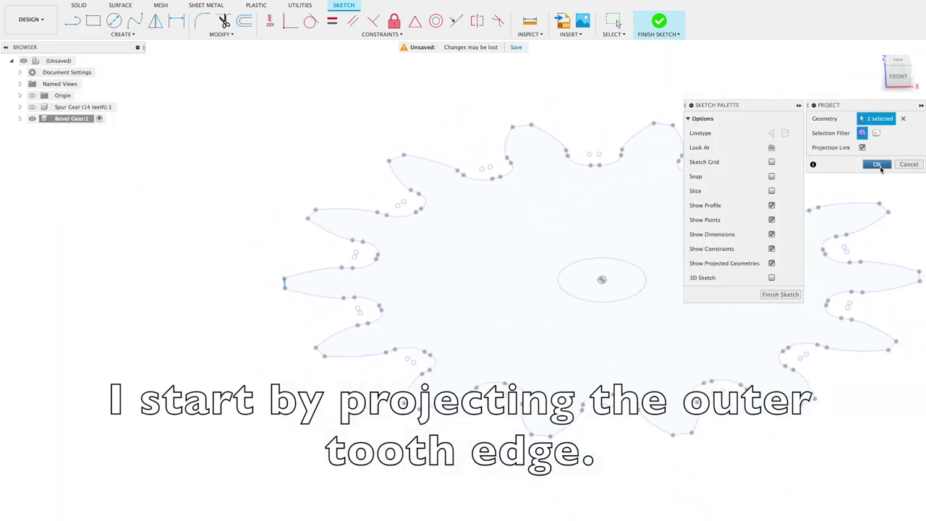
click(877, 165)
scroll(439, 186, down, 2)
scroll(439, 186, down, 3)
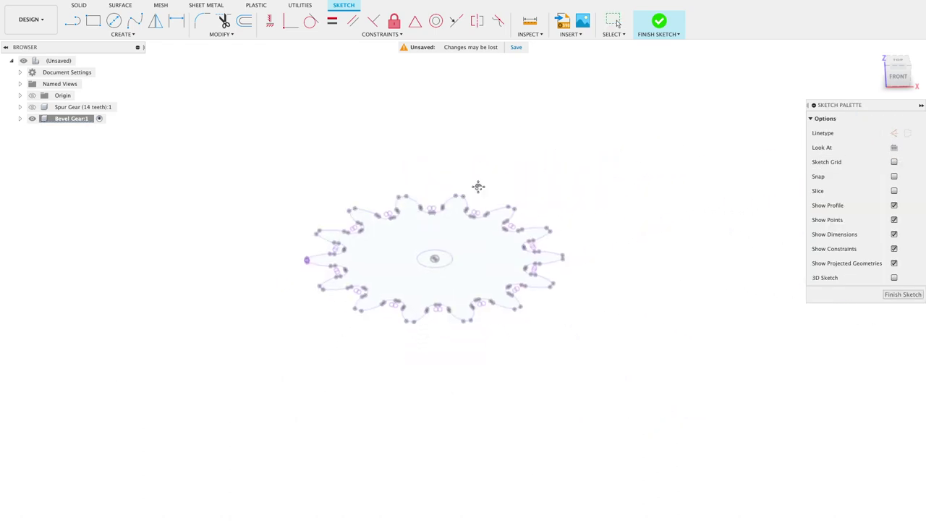
shift+middle_drag(466, 287, 780, 95)
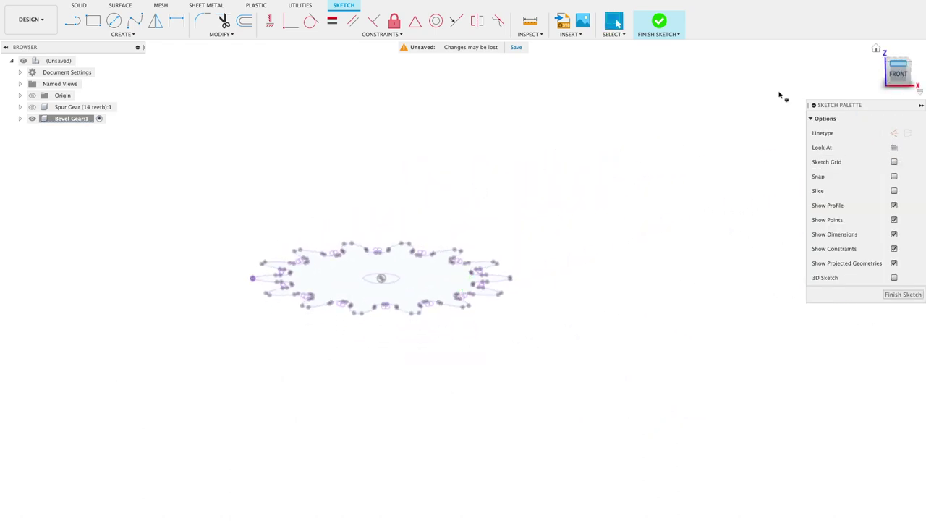
click(72, 21)
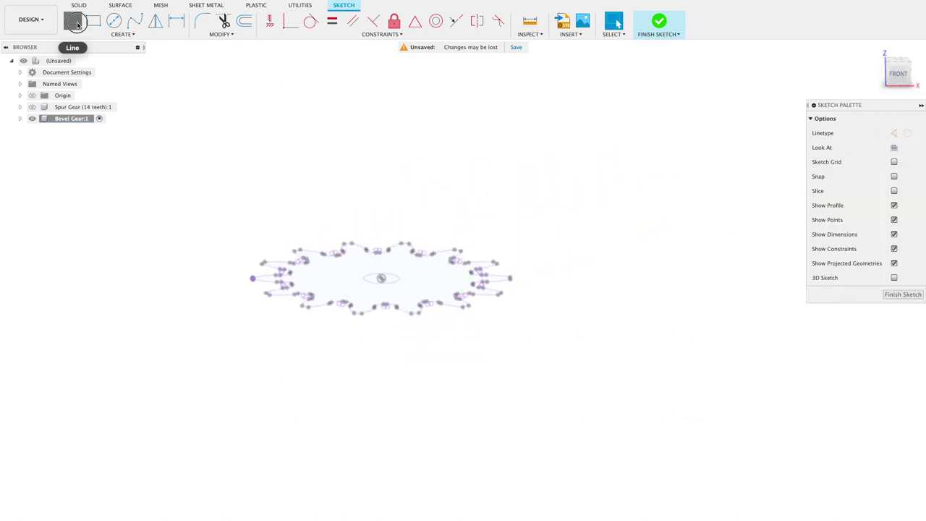
Step: Draw lines from the gear centre straight up, to the projected tooth point, and back to centre
click(381, 278)
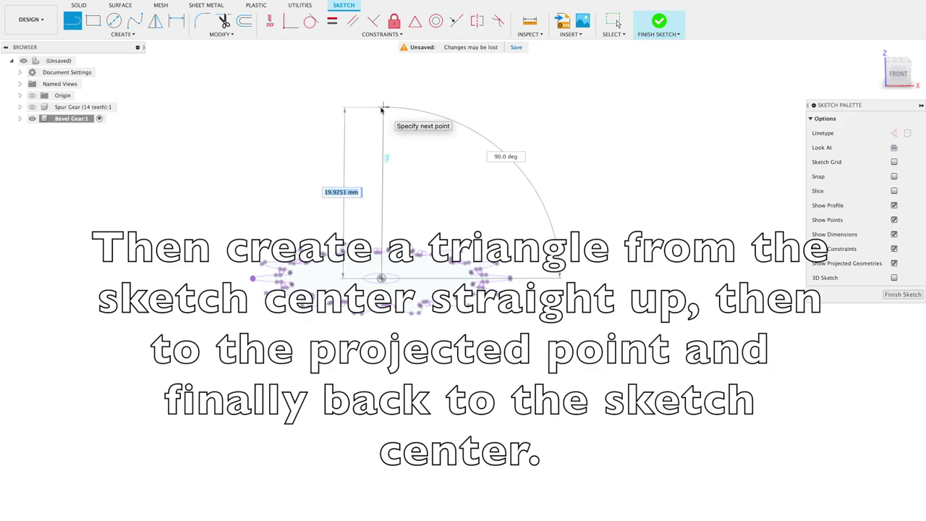
click(382, 107)
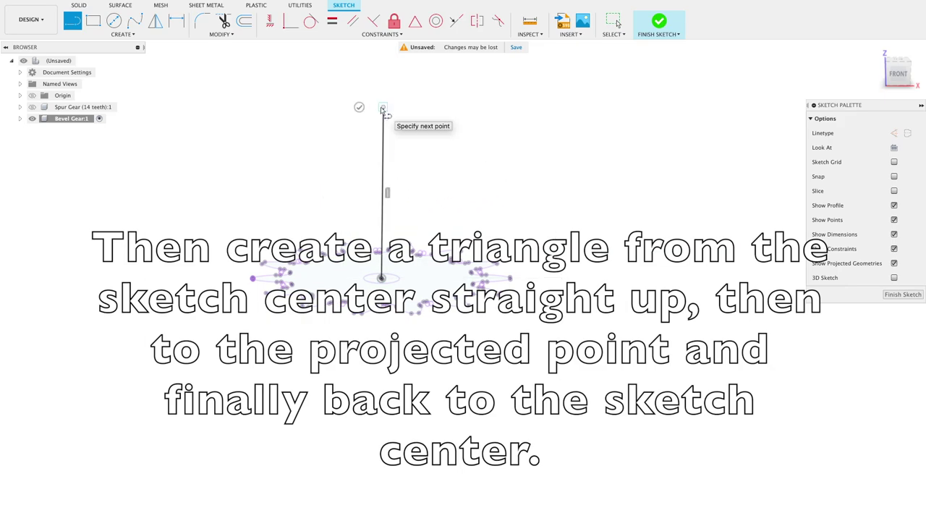
double_click(252, 280)
click(252, 279)
click(381, 278)
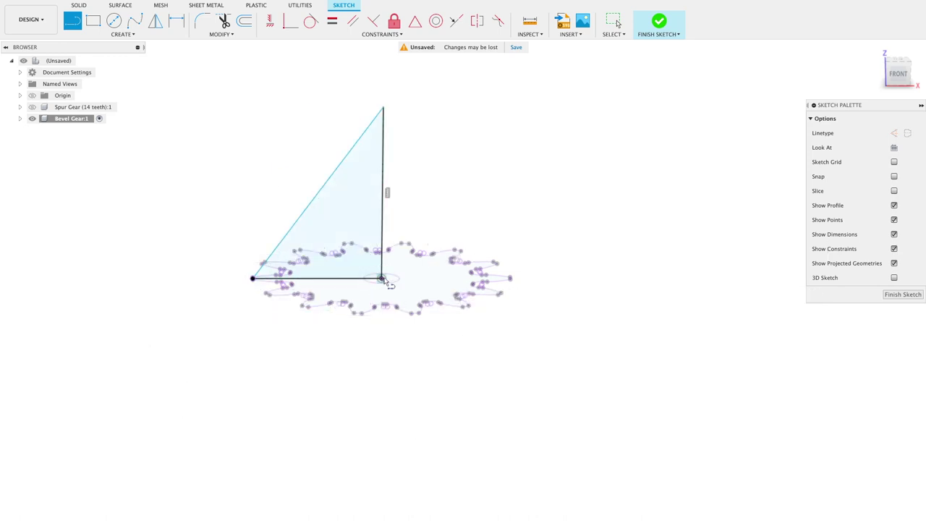
click(613, 22)
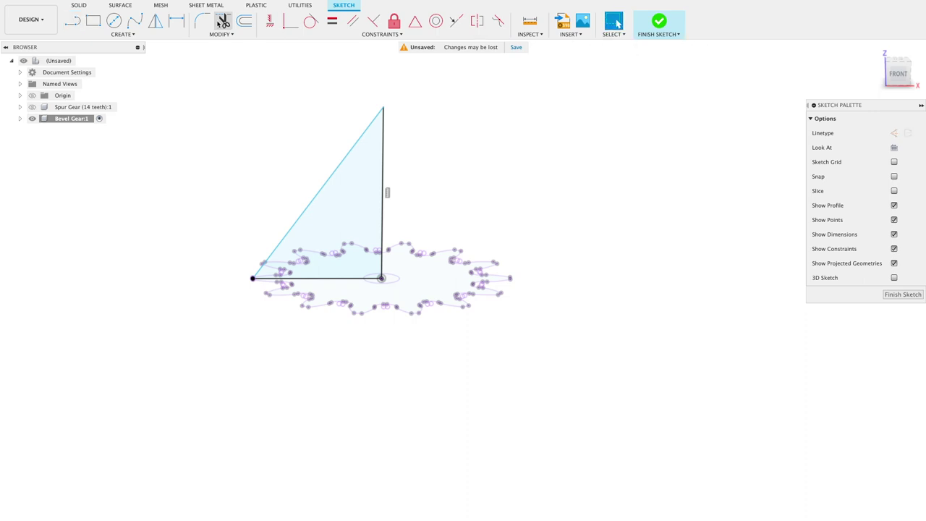
click(176, 21)
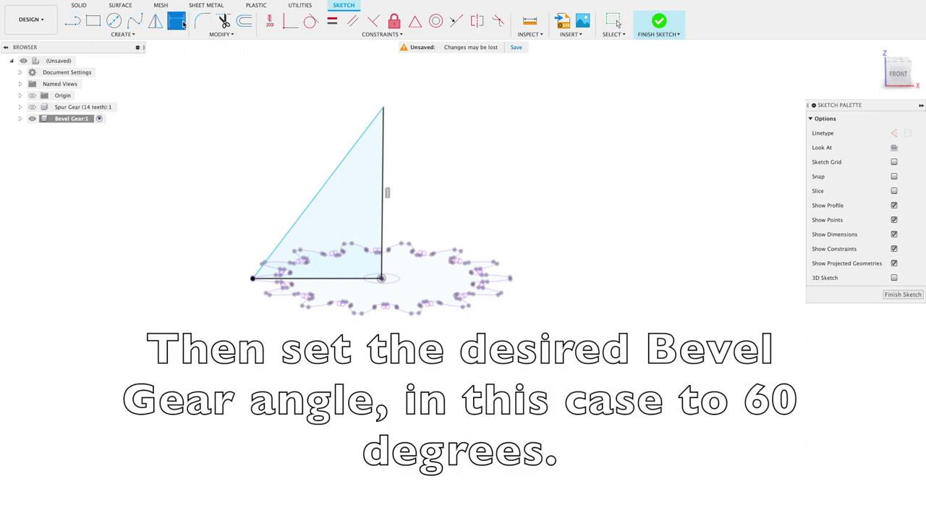
Step: Dimension the angle between the triangle's slanted side and base to 60°
click(315, 208)
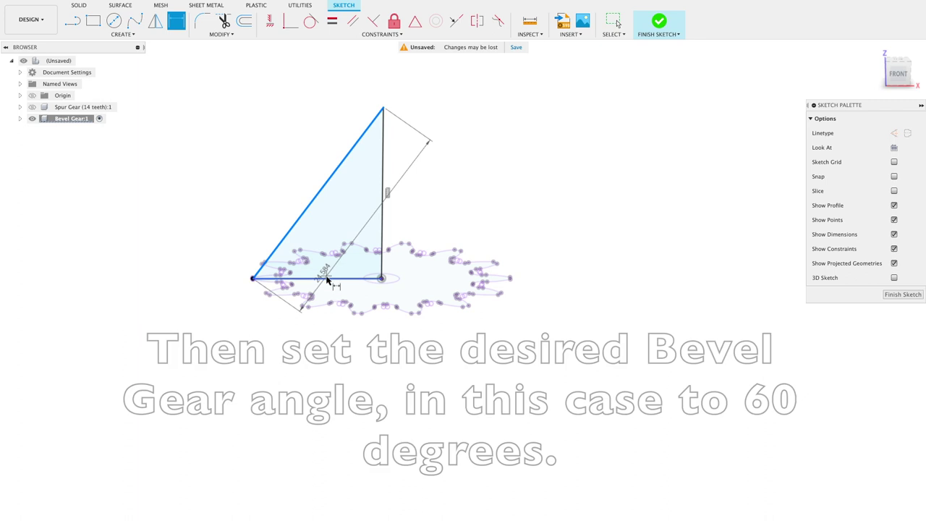
click(329, 278)
click(328, 237)
scroll(329, 221, up, 2)
text(60)
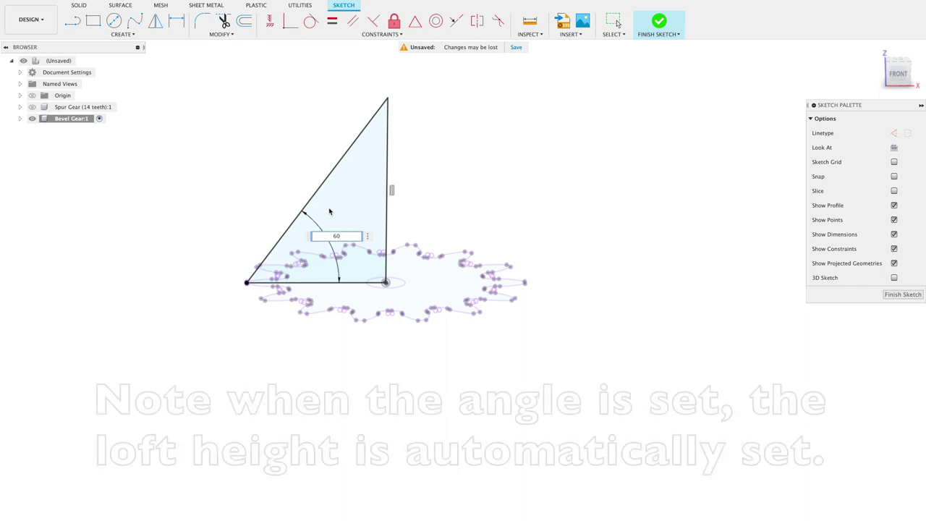
key(Return)
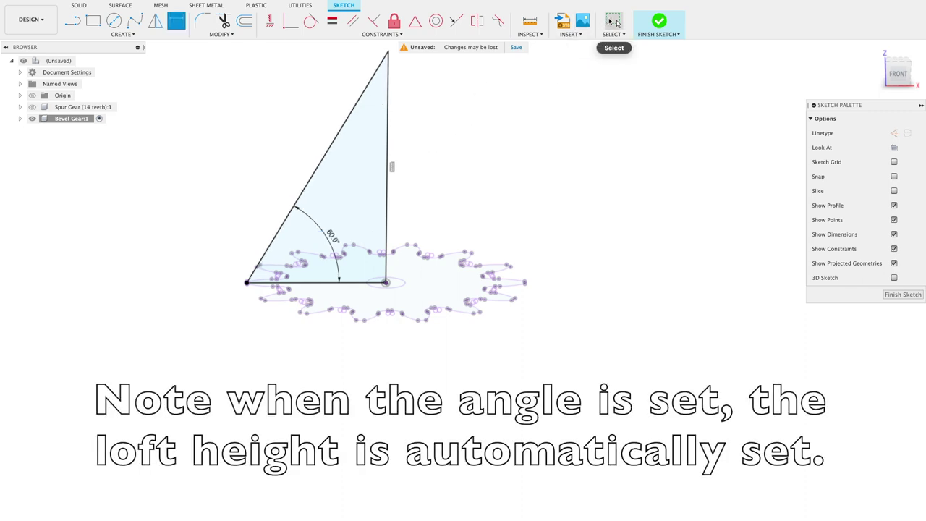
Step: Convert the triangle's three edges to construction lines and finish the sketch
click(613, 22)
click(329, 149)
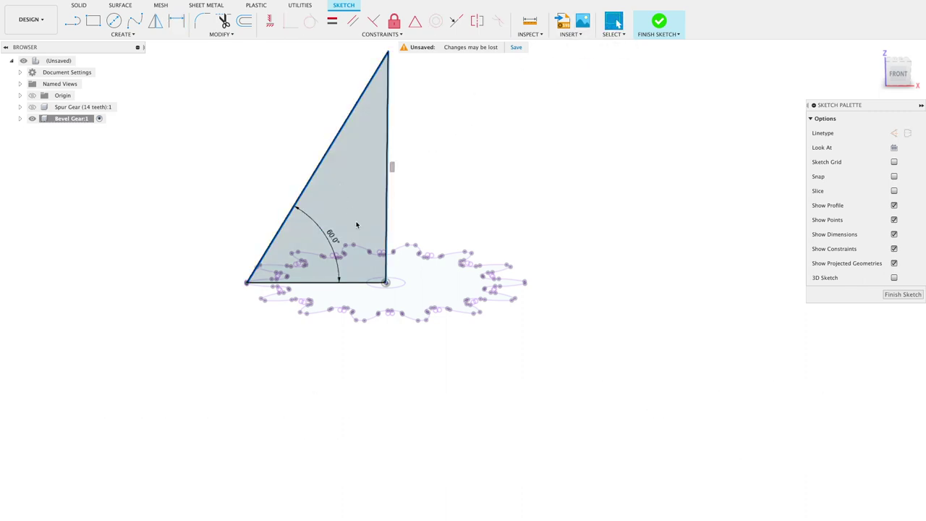
click(368, 282)
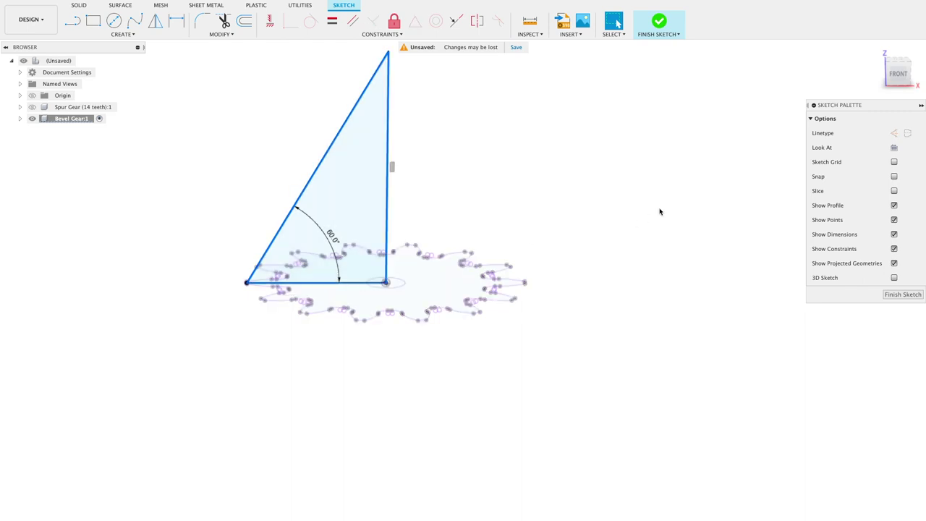
click(895, 134)
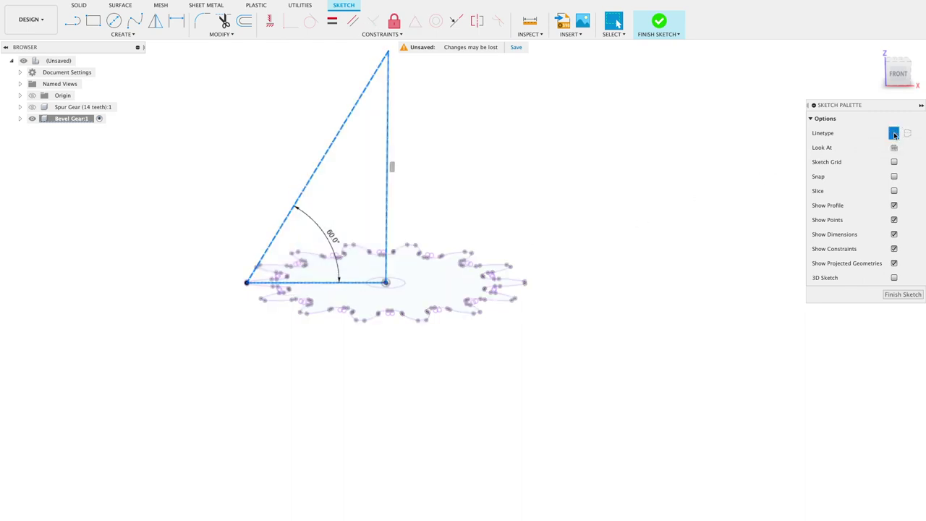
click(890, 297)
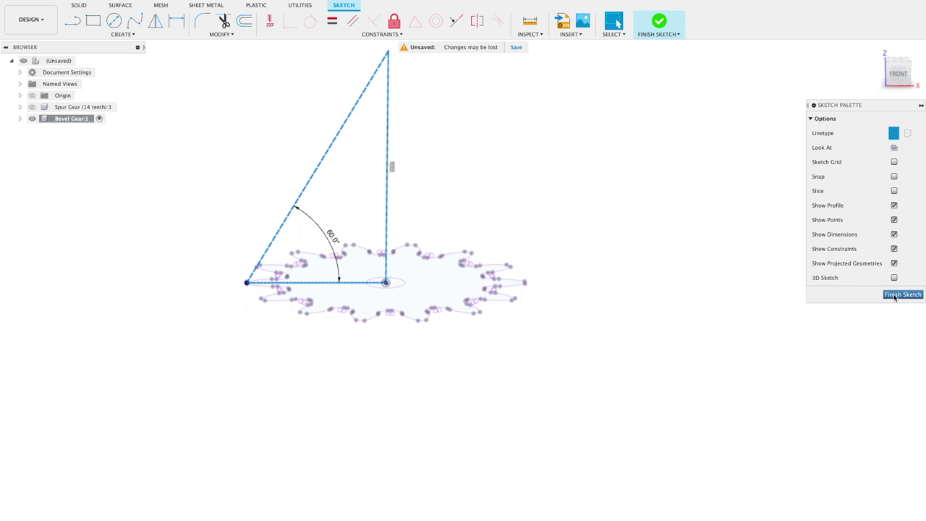
shift+middle_drag(757, 231, 816, 285)
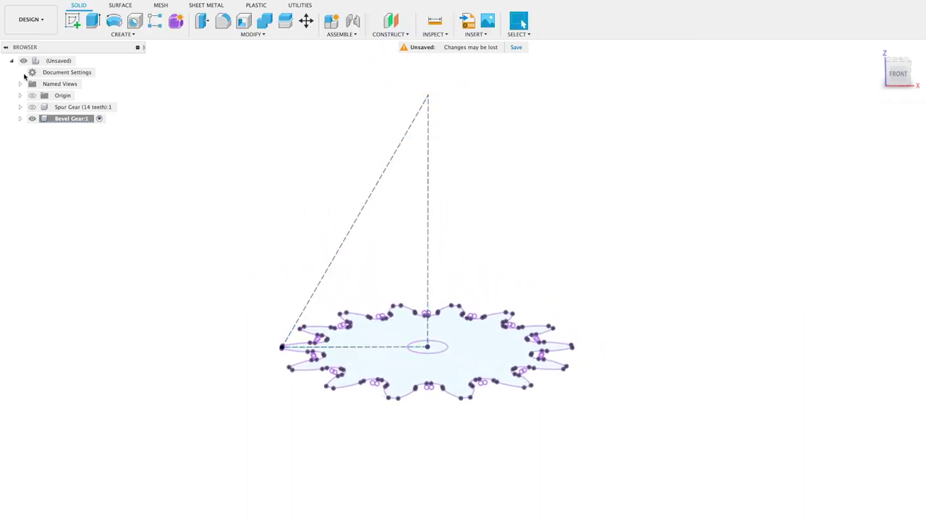
Step: Loft from the gear face profile up to the triangle's apex point into a tapered solid
click(119, 36)
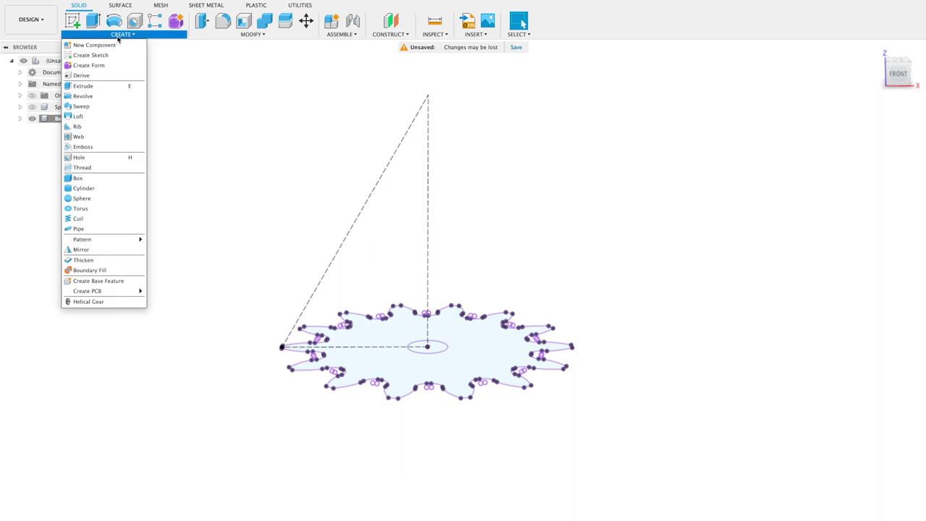
click(113, 117)
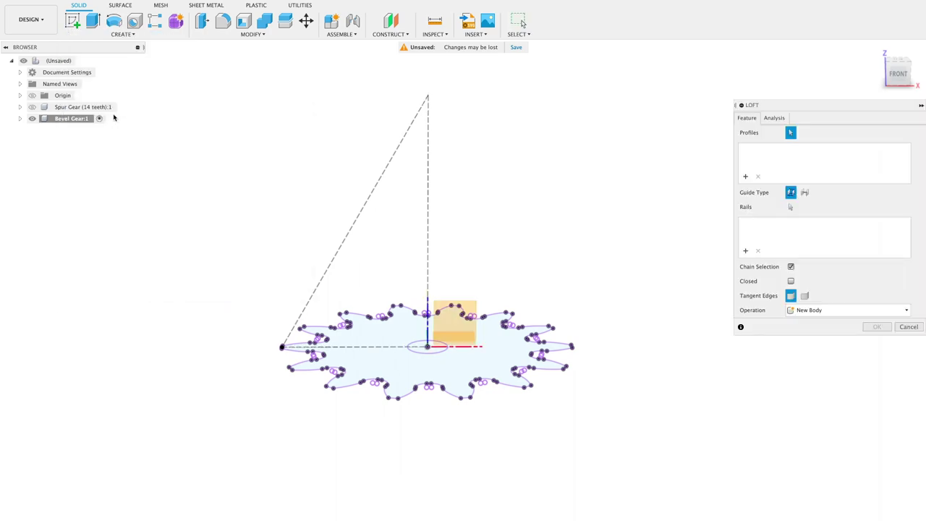
click(399, 312)
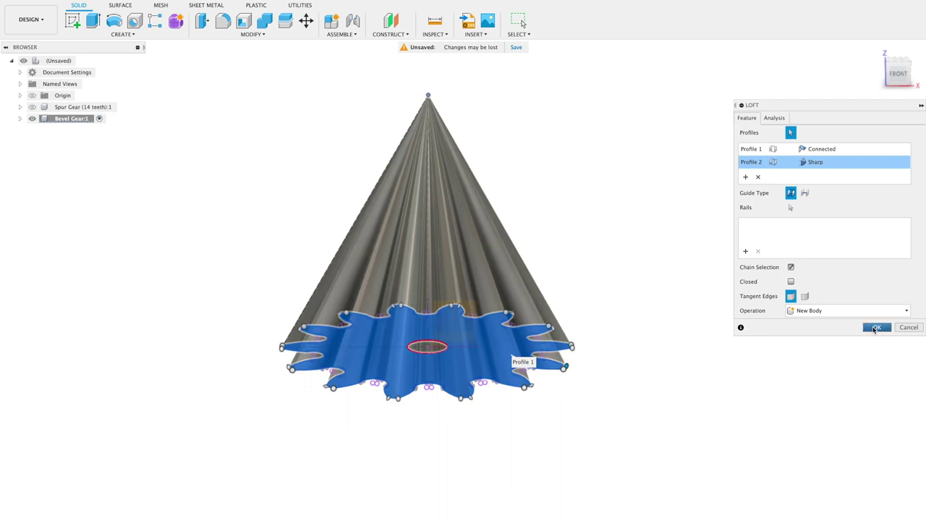
click(875, 328)
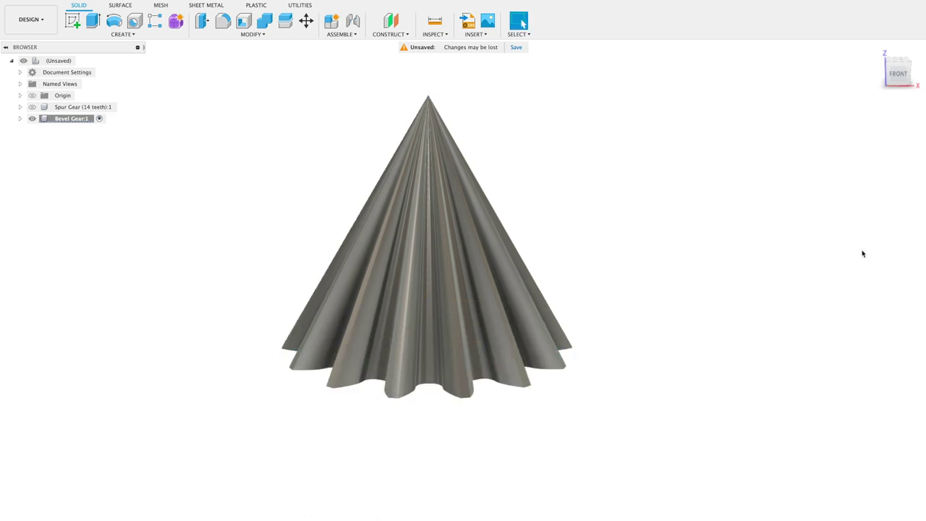
Step: Start a third sketch on the vertical plane through the cone
click(134, 41)
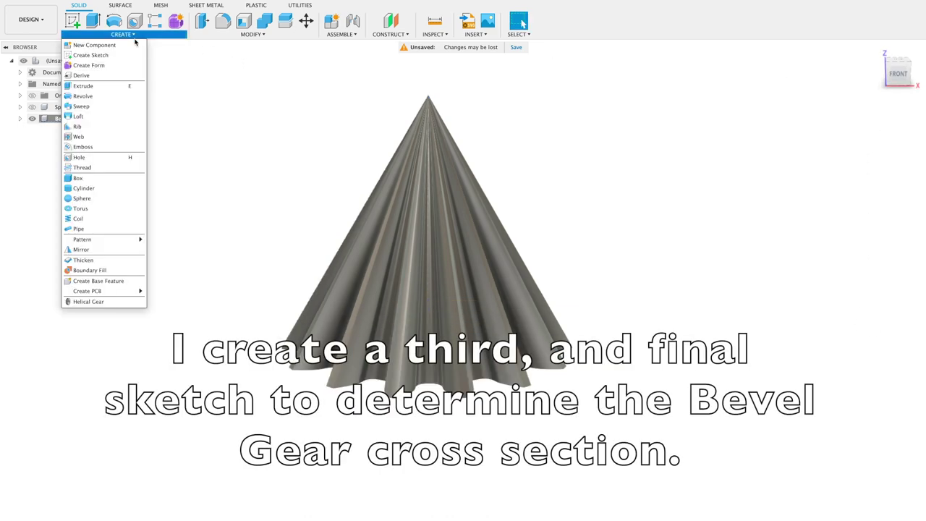
click(114, 61)
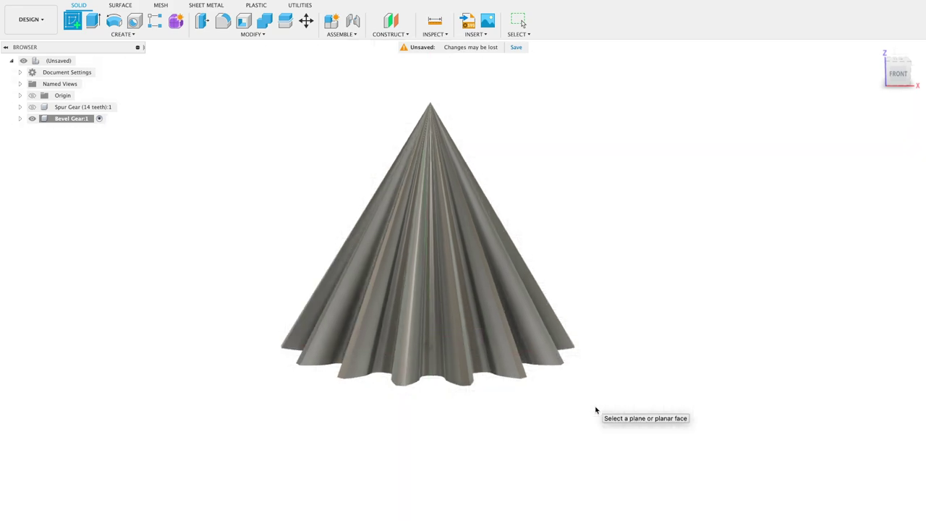
click(595, 407)
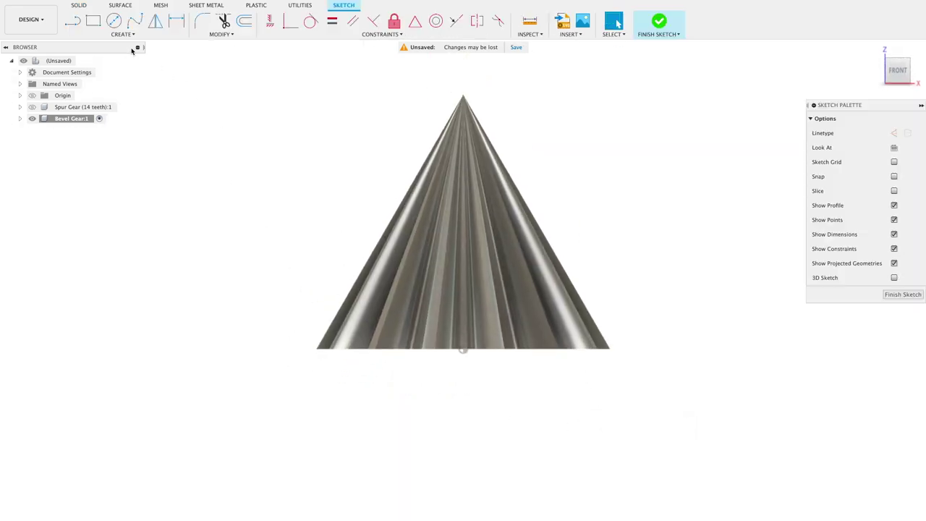
Step: Project the cone's outer slanted edge into the sketch and hide the Bevel Gear body
click(124, 34)
mouse_move(94, 188)
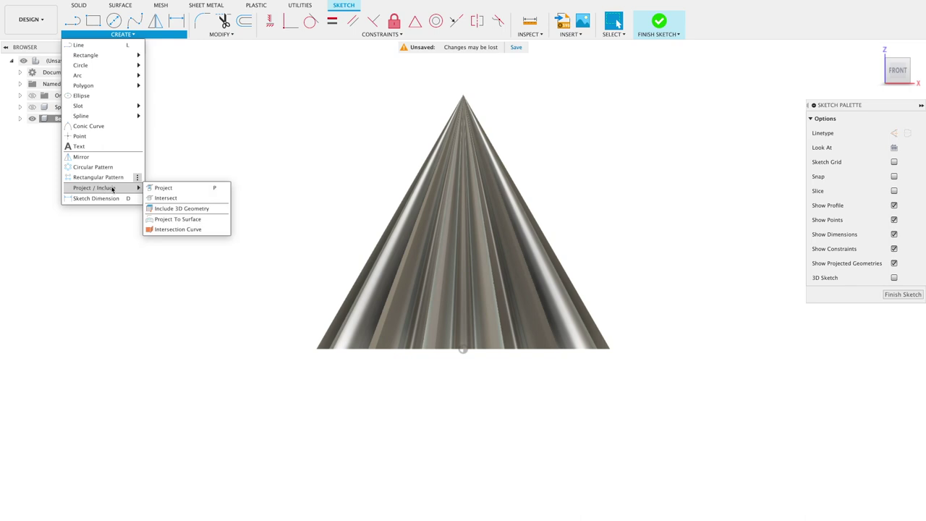
click(165, 188)
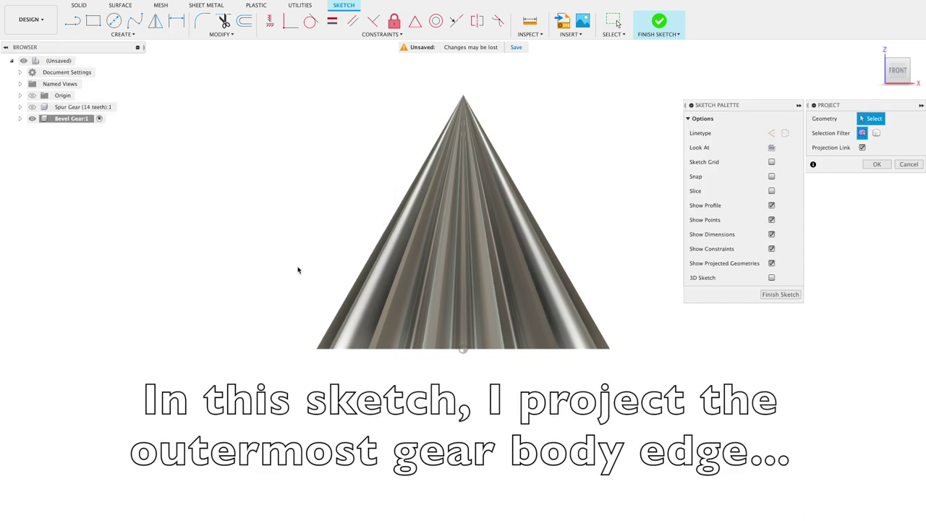
click(347, 293)
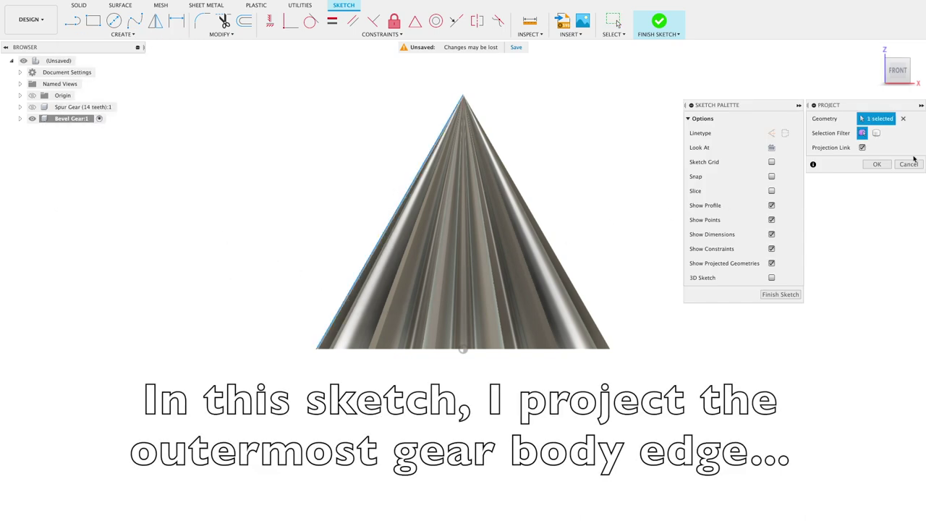
click(877, 164)
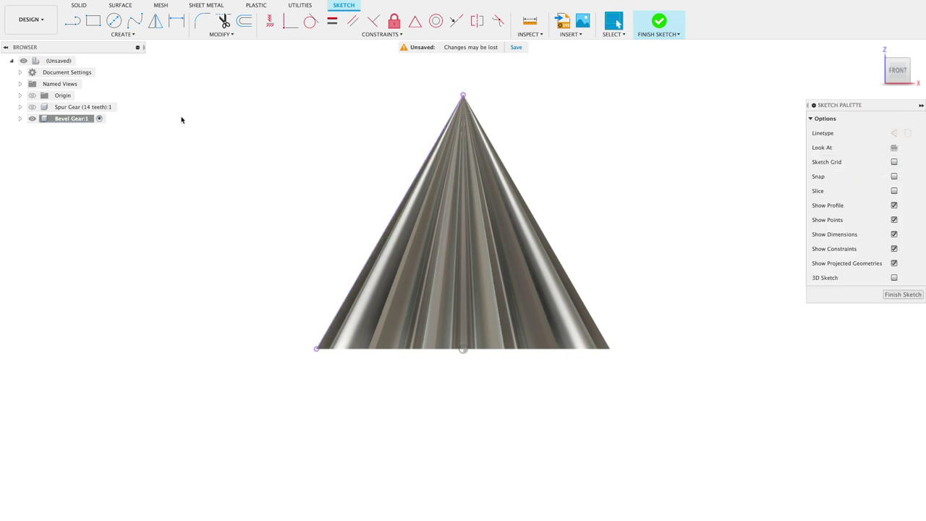
click(20, 122)
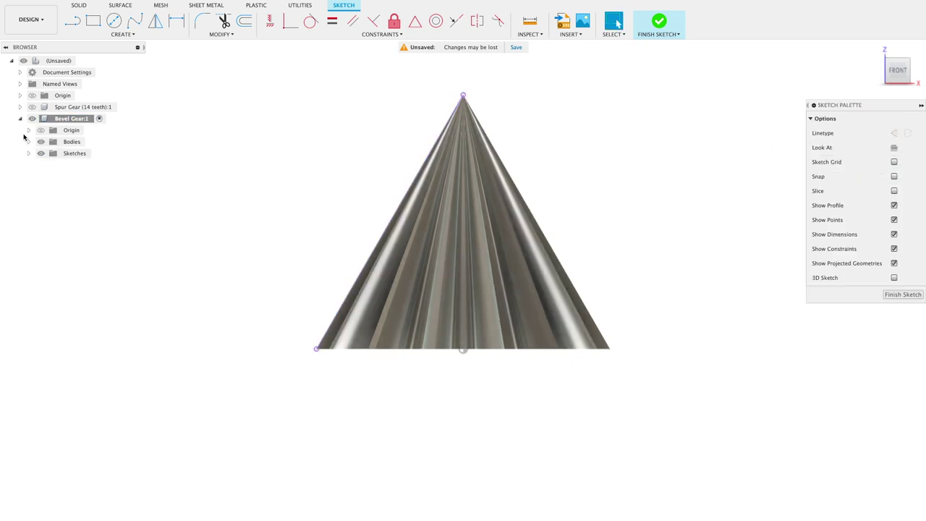
click(40, 141)
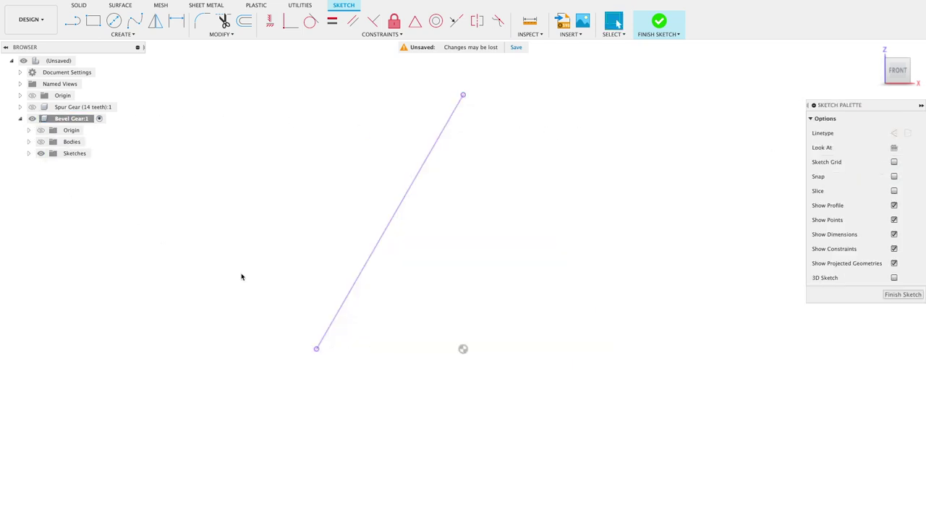
Step: Draw a base line along the cone's base and make its short left part construction geometry
scroll(416, 340, up, 1)
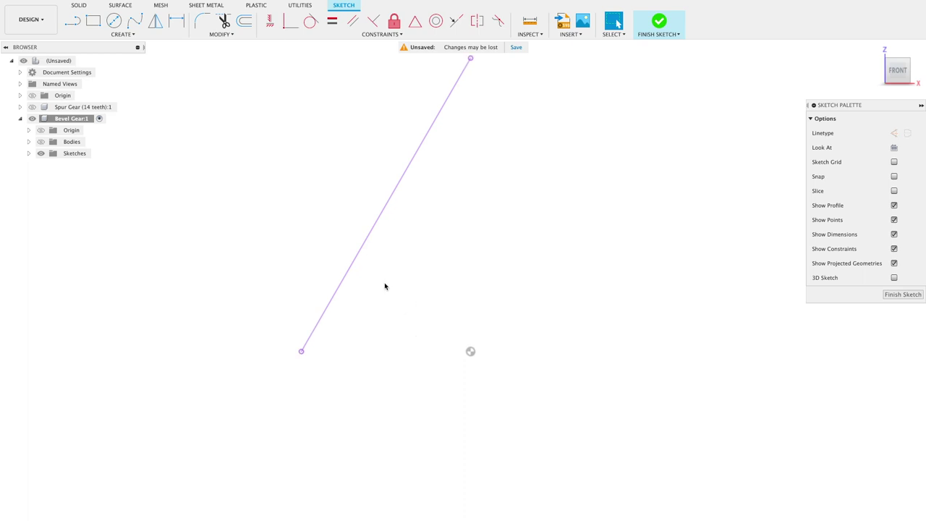
click(73, 21)
click(470, 351)
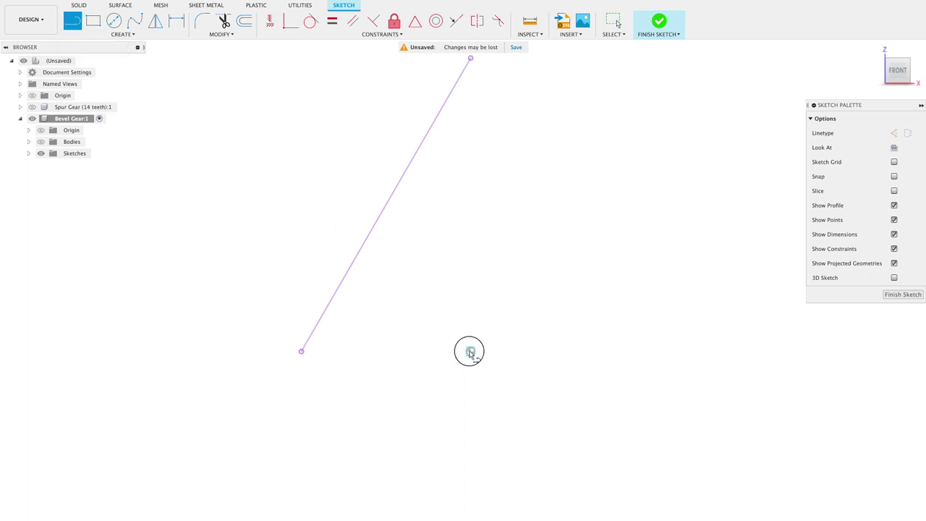
click(365, 353)
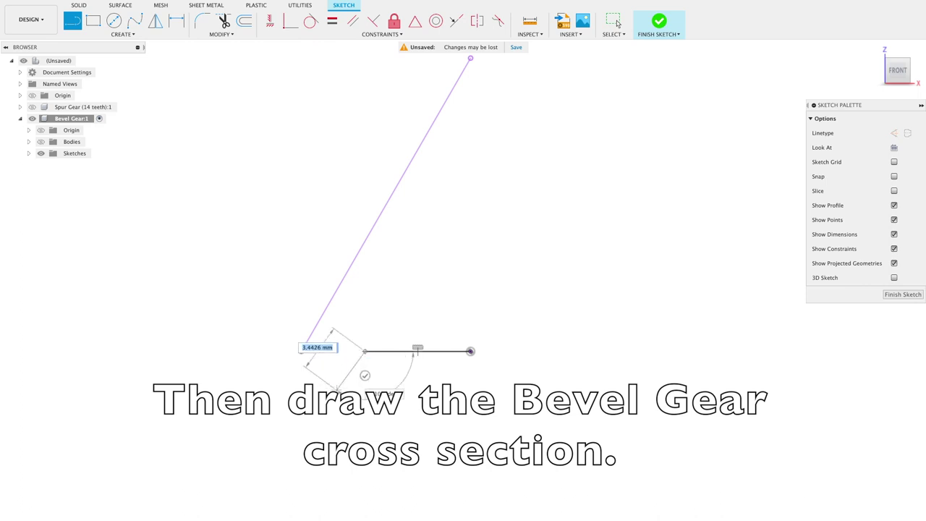
double_click(302, 352)
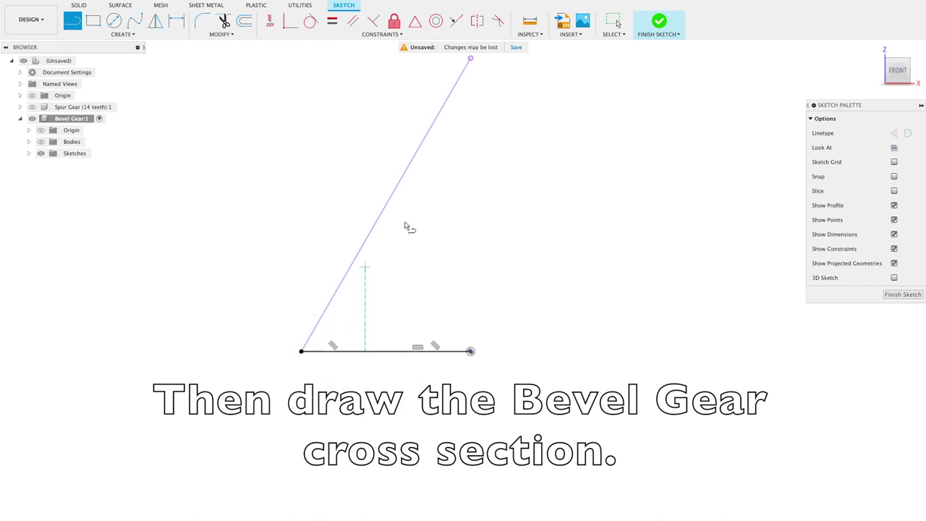
key(Escape)
click(343, 353)
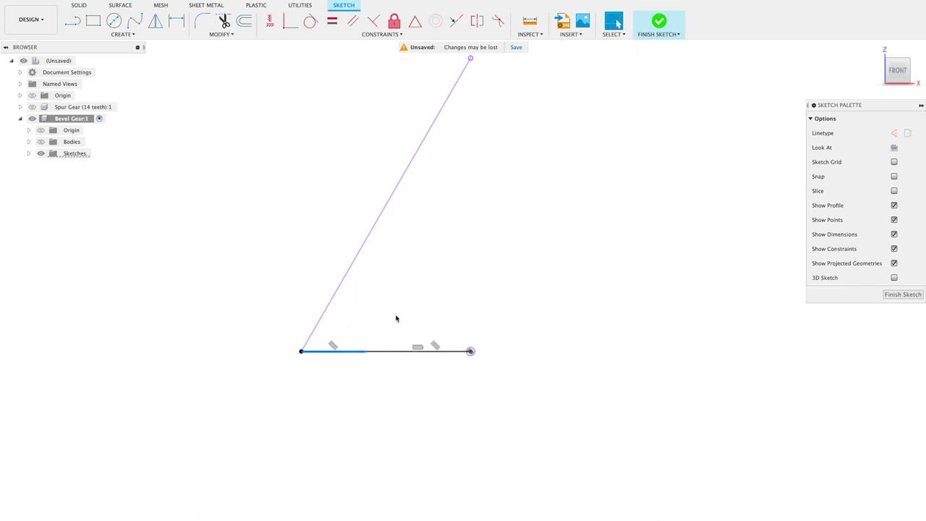
click(895, 135)
click(327, 87)
Step: Draw the closed cross-section profile: 3 mm vertical, top segment, angled line onto the cone edge
click(72, 20)
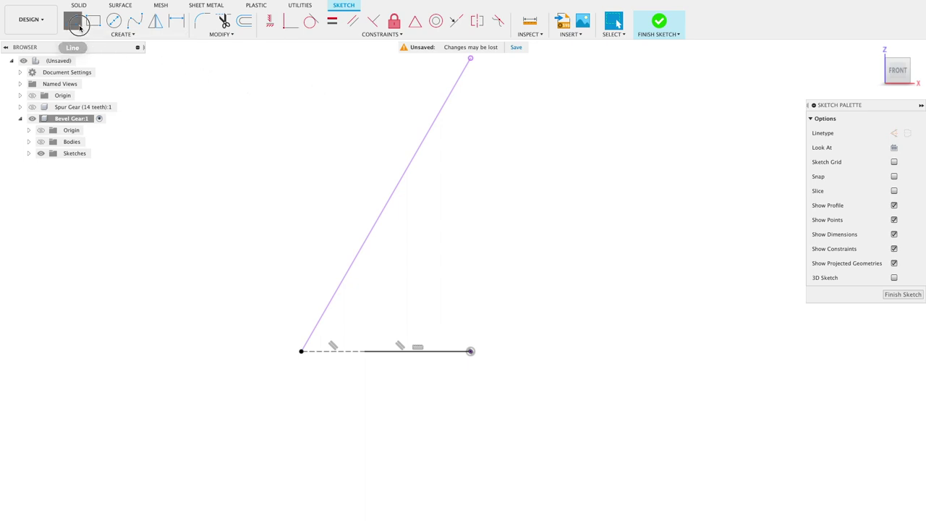
click(471, 352)
text(3)
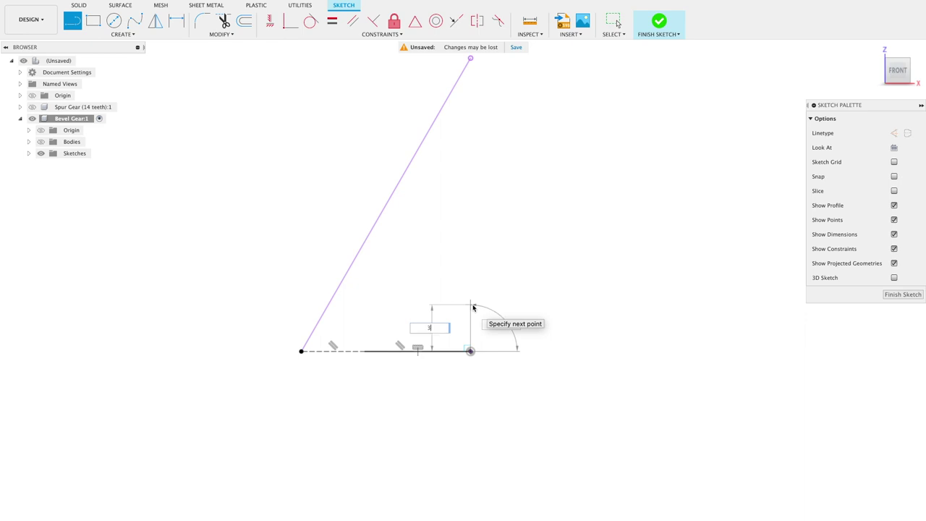
key(Return)
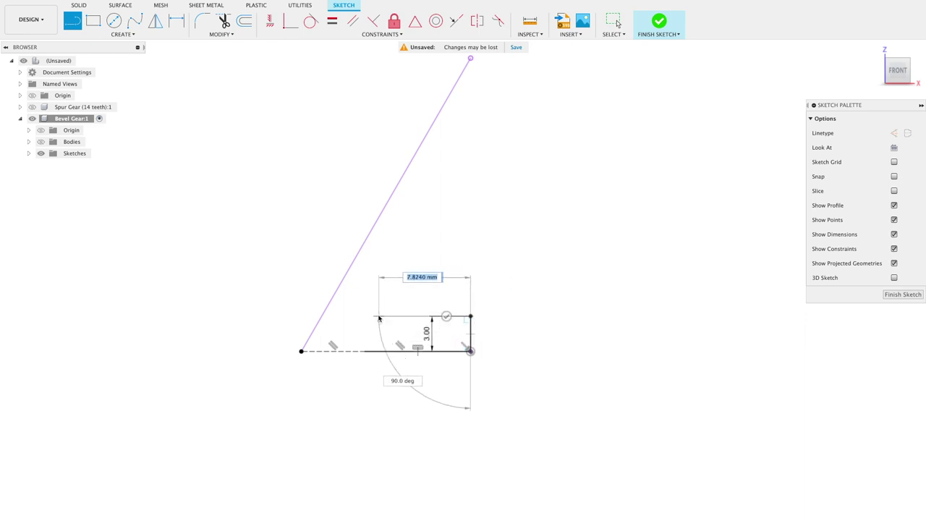
click(367, 316)
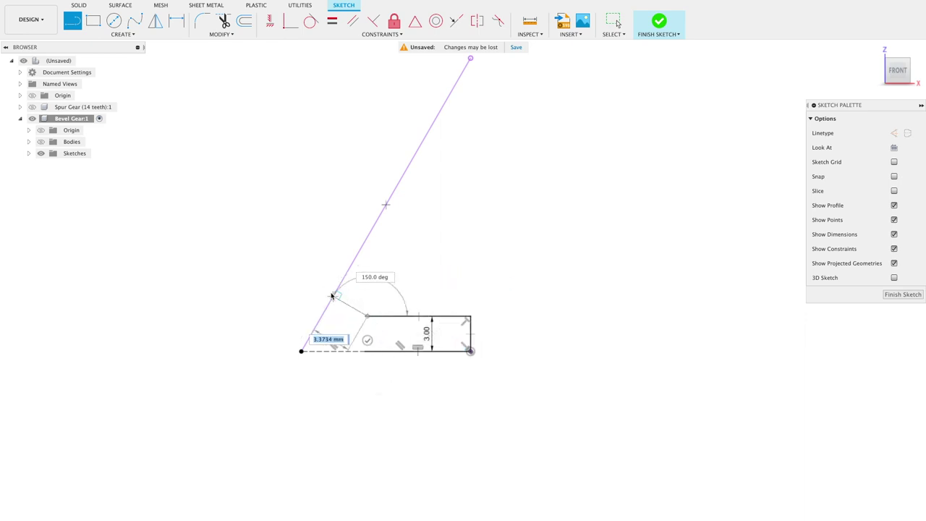
double_click(331, 295)
scroll(308, 298, up, 4)
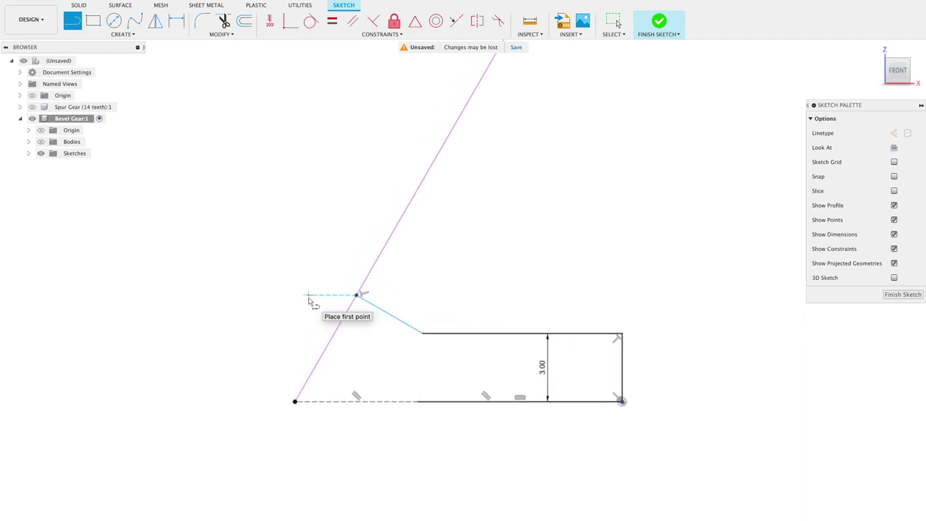
click(418, 403)
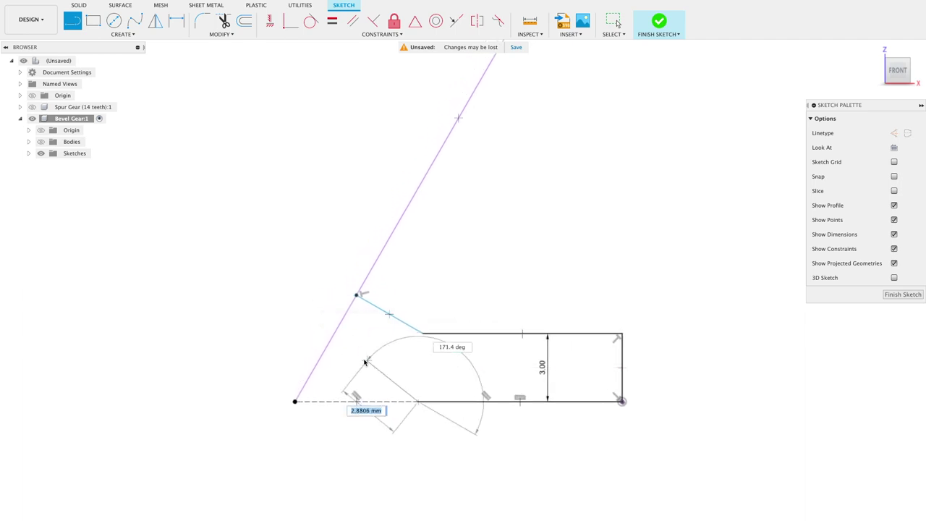
click(327, 348)
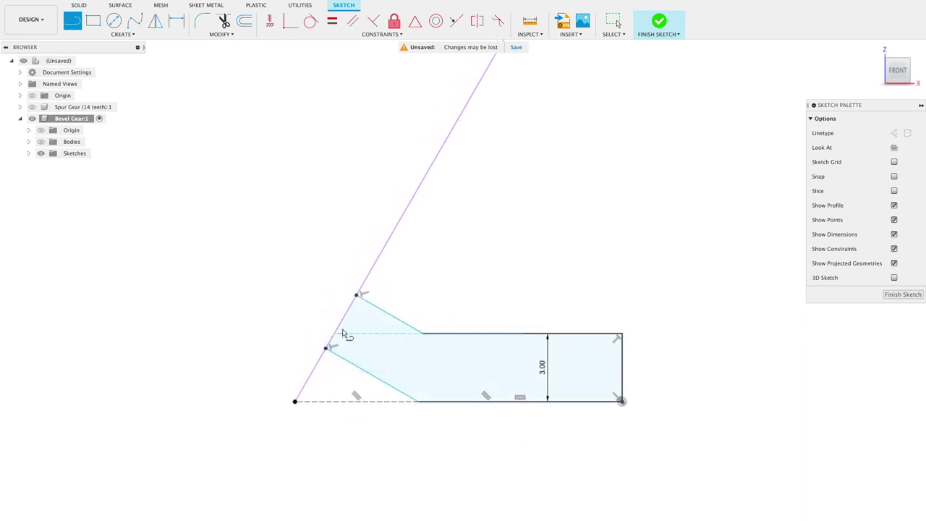
Step: Add a driven 30° angle dimension and a 3.00 spacing between the slanted lines
click(175, 21)
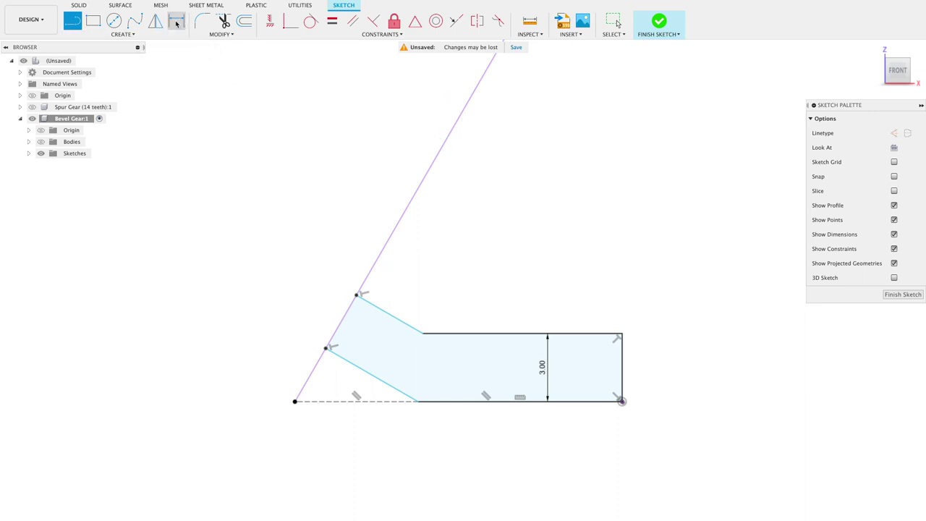
click(376, 377)
click(381, 403)
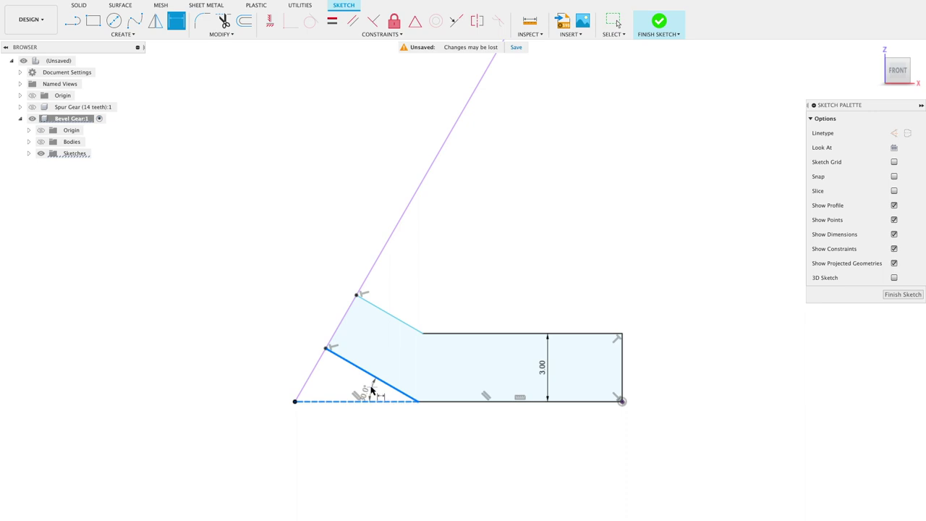
click(345, 371)
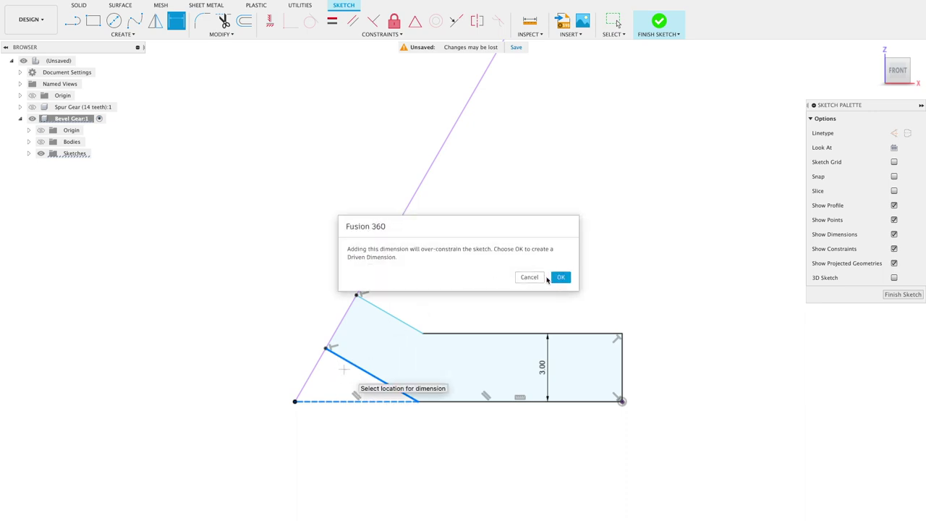
click(559, 278)
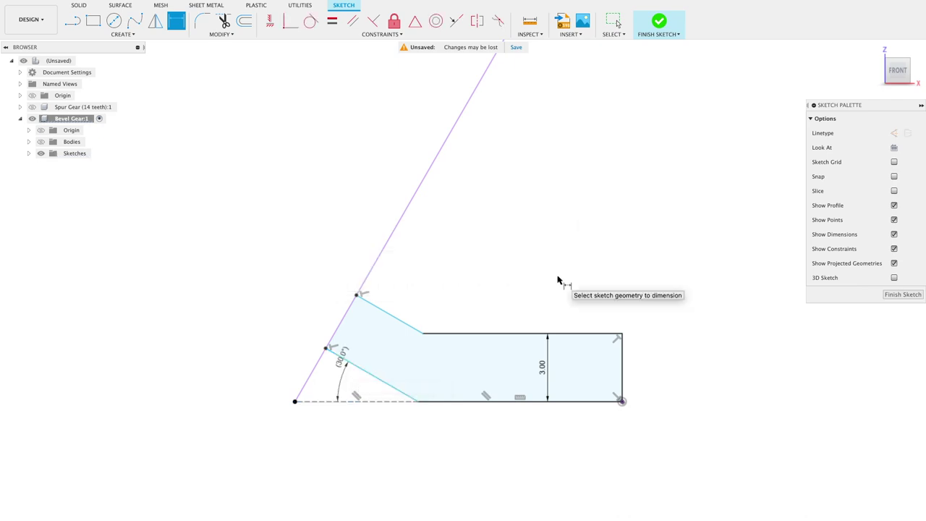
click(400, 321)
click(346, 359)
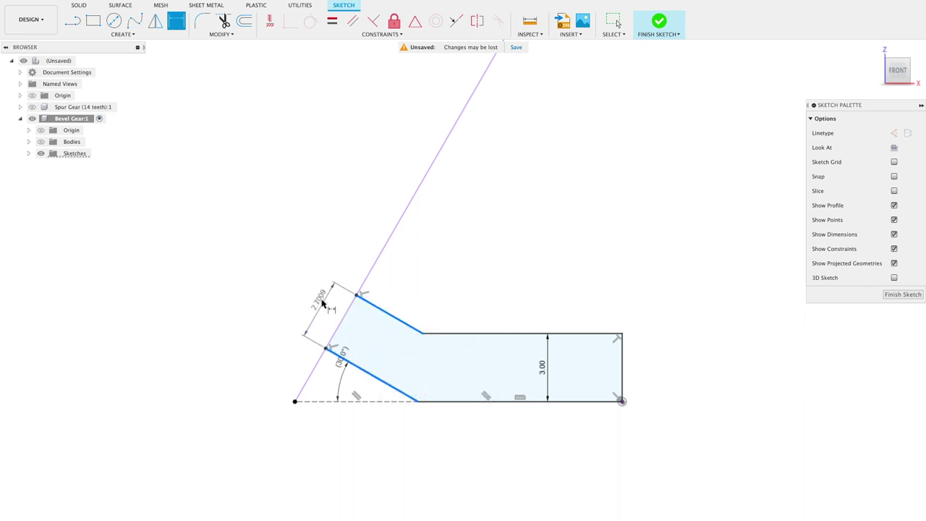
click(321, 301)
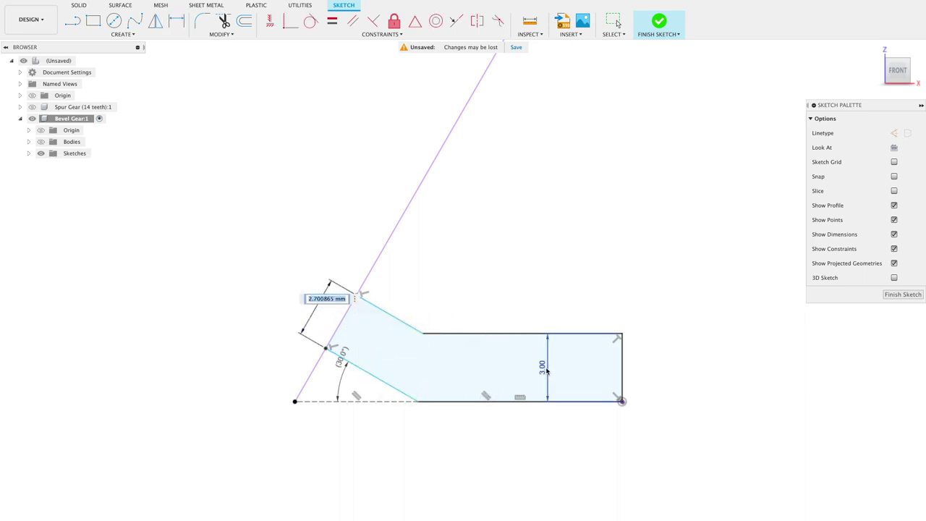
key(Return)
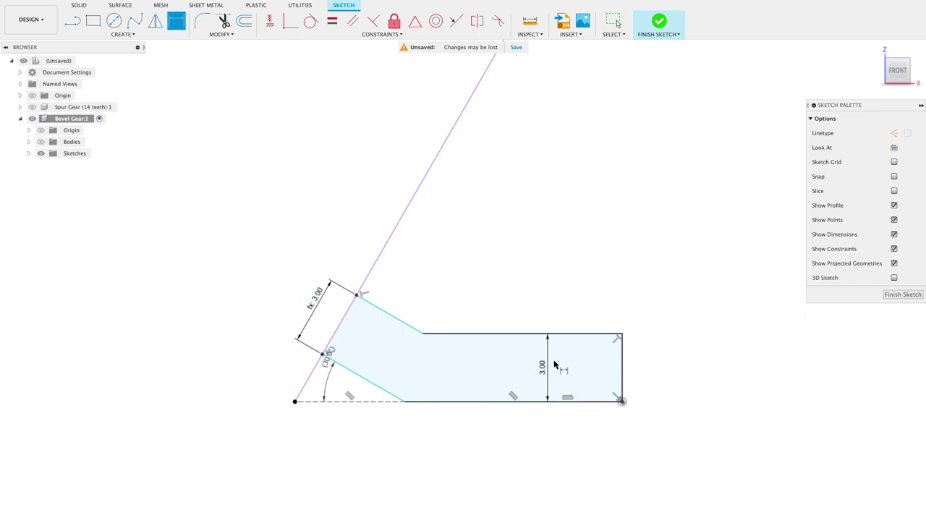
Step: Dimension the bottom line to 10 mm, recentre the view and finish the sketch
scroll(366, 376, up, 1)
scroll(365, 376, up, 1)
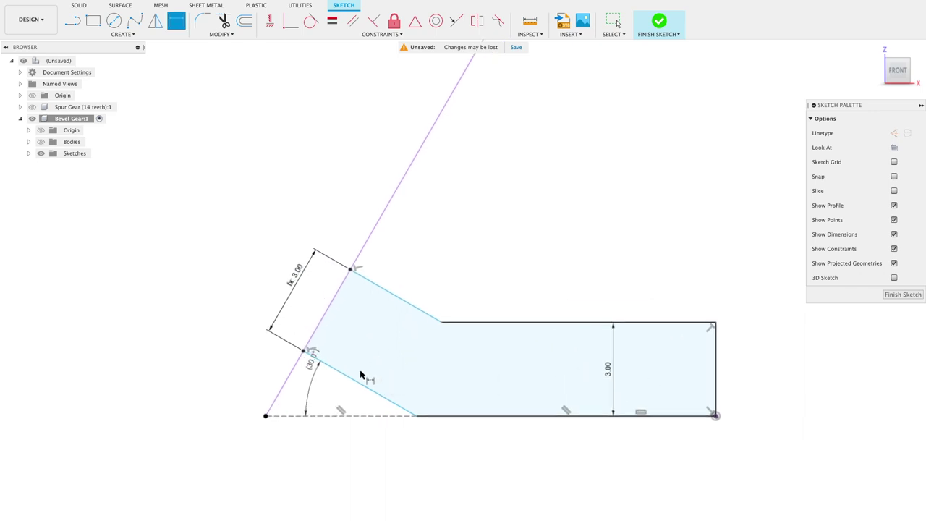
scroll(366, 380, up, 2)
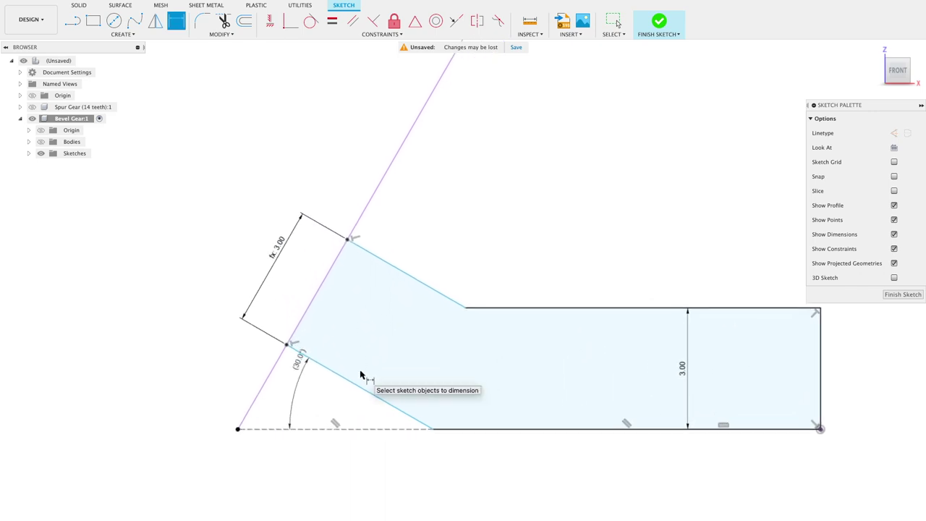
click(598, 431)
click(601, 463)
text(10)
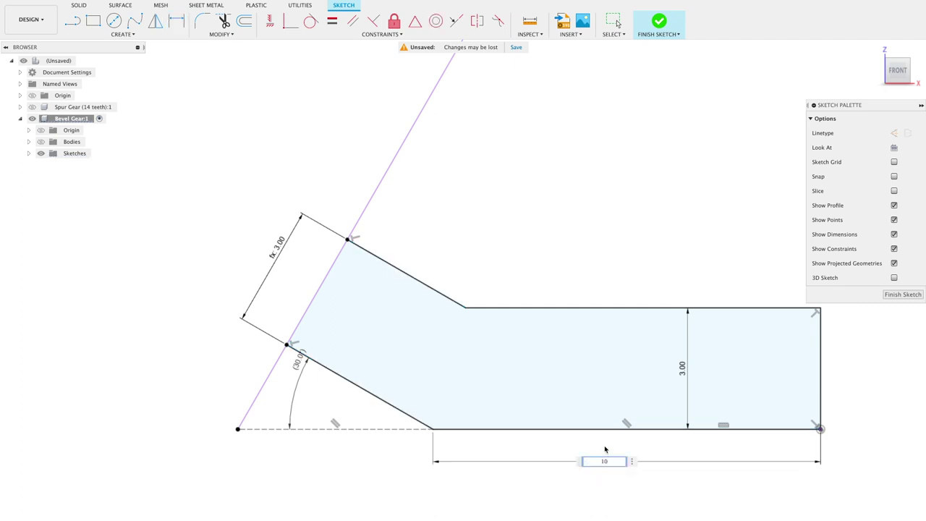
key(Return)
scroll(407, 79, down, 1)
scroll(378, 138, down, 2)
scroll(384, 145, down, 2)
middle_drag(535, 128, 473, 251)
scroll(474, 251, down, 1)
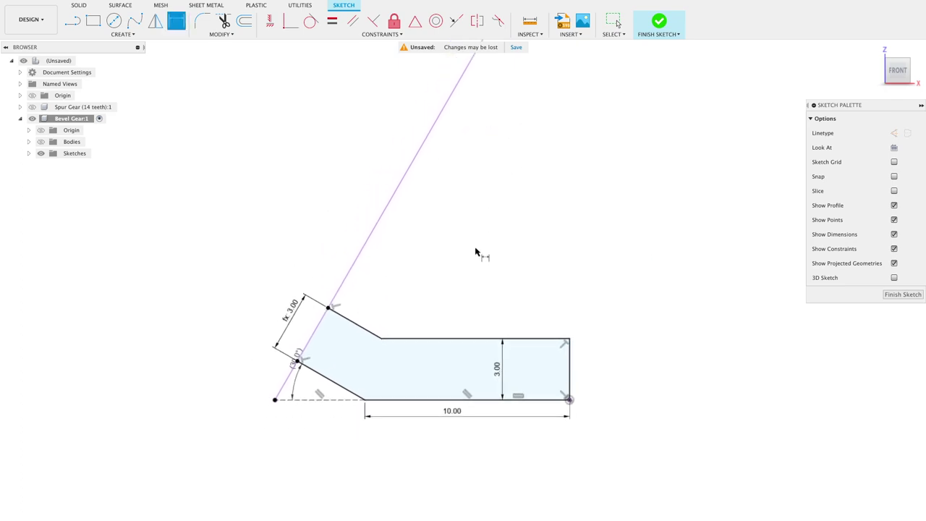
click(660, 24)
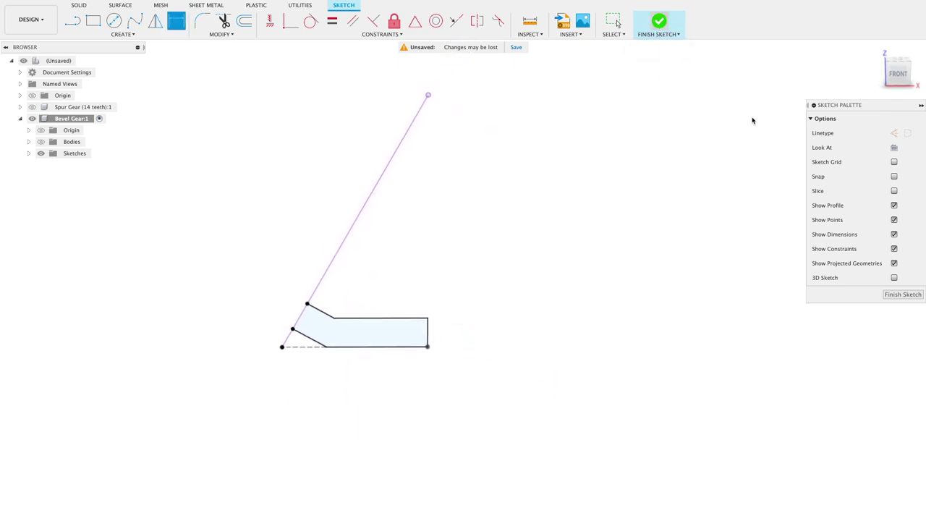
Step: Start a revolve of the cross-section profile about the vertical line as axis
click(40, 141)
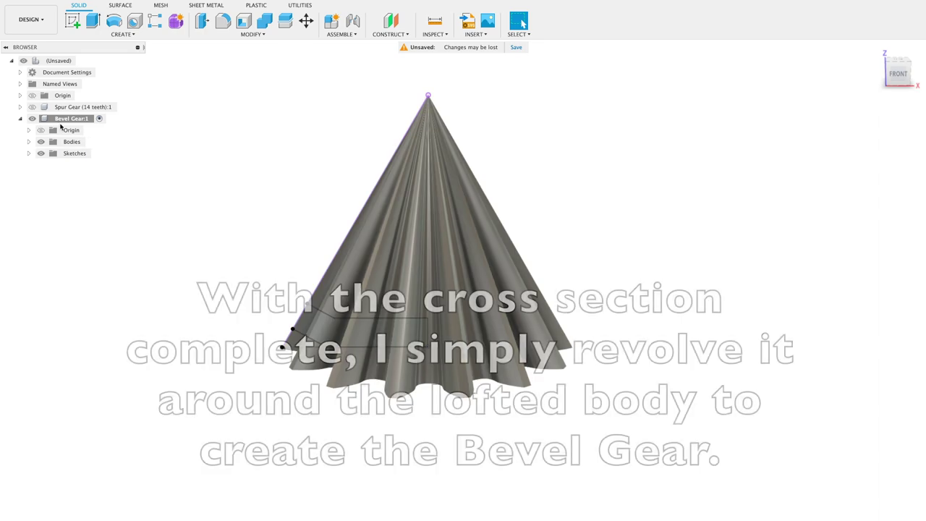
click(123, 34)
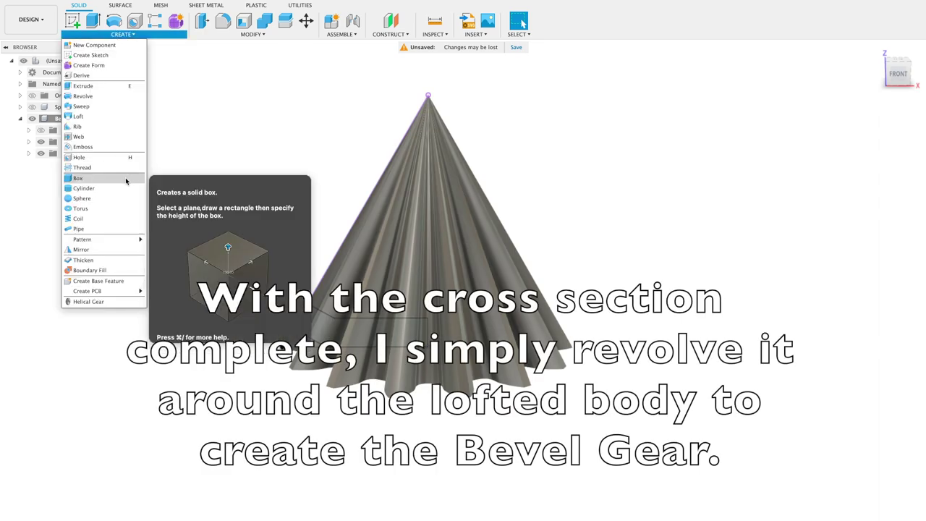
click(116, 98)
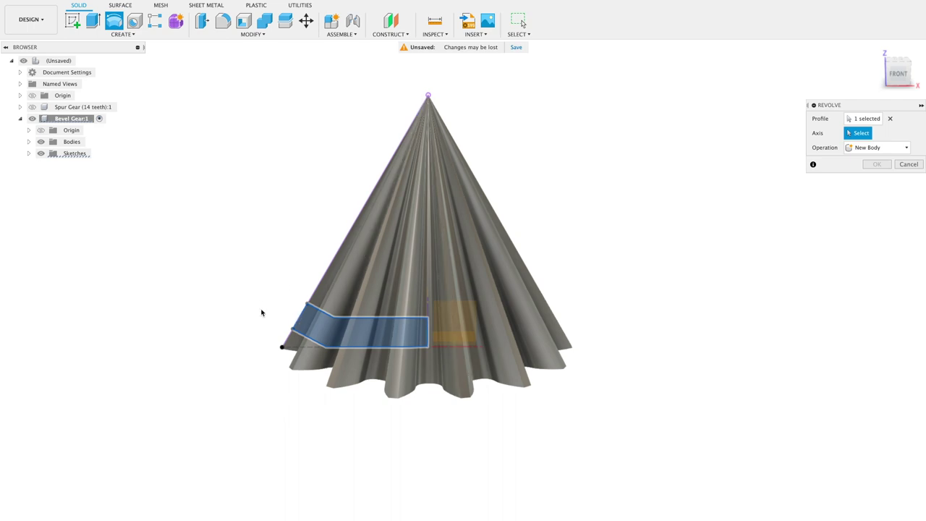
click(42, 143)
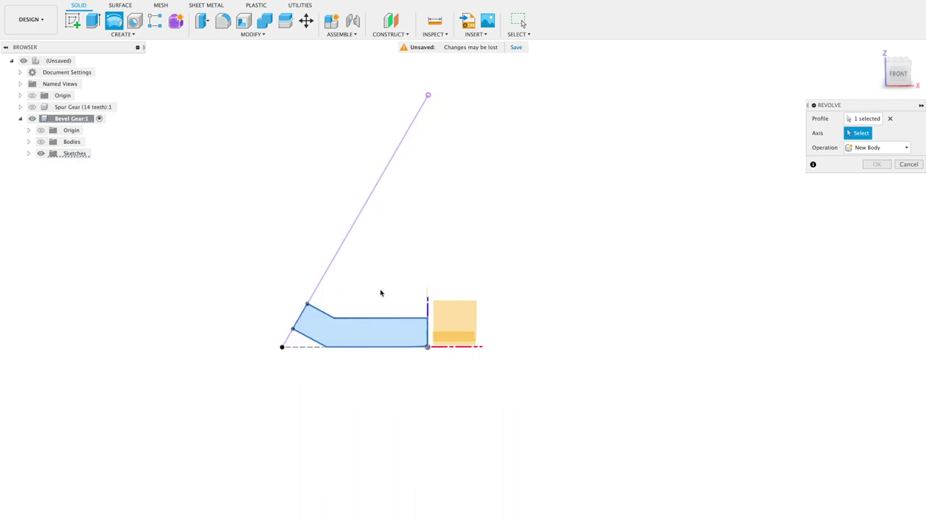
click(427, 309)
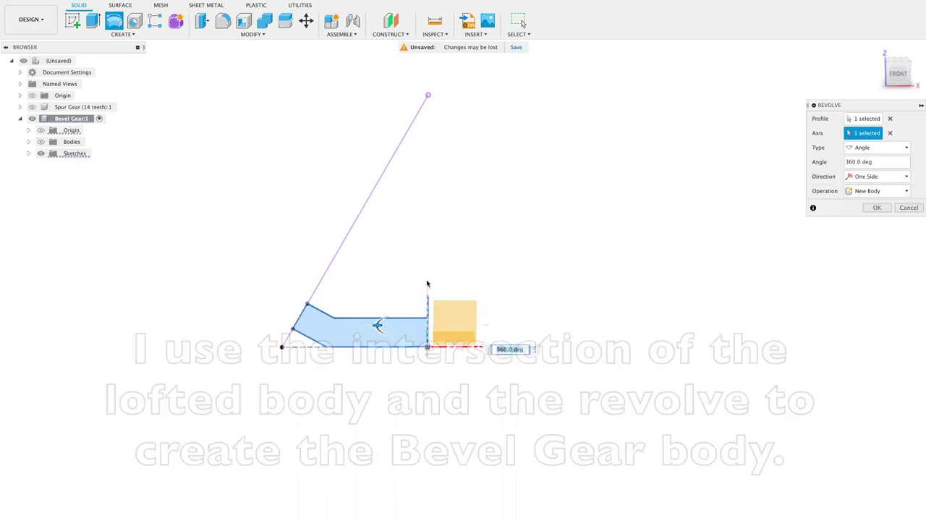
Step: Finish the 360° revolve as an Intersect with the lofted body, leaving the gear teeth
click(43, 143)
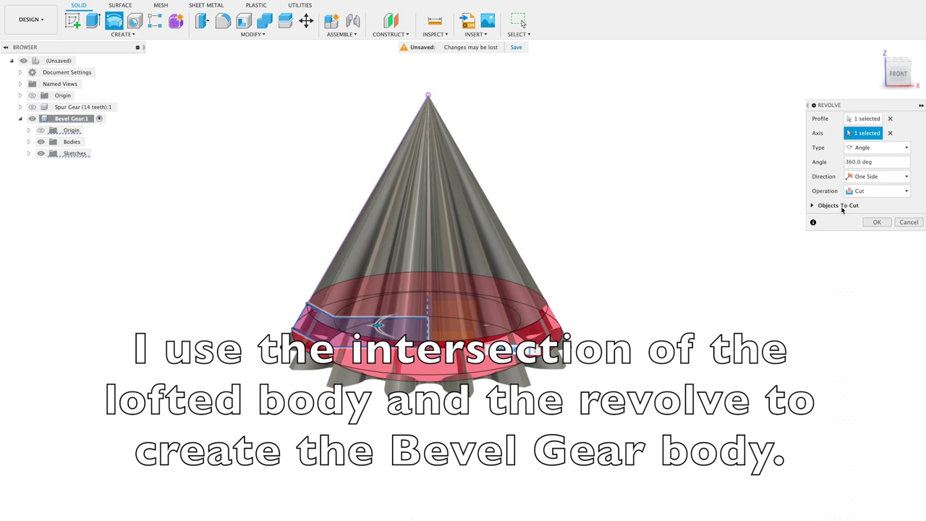
click(888, 71)
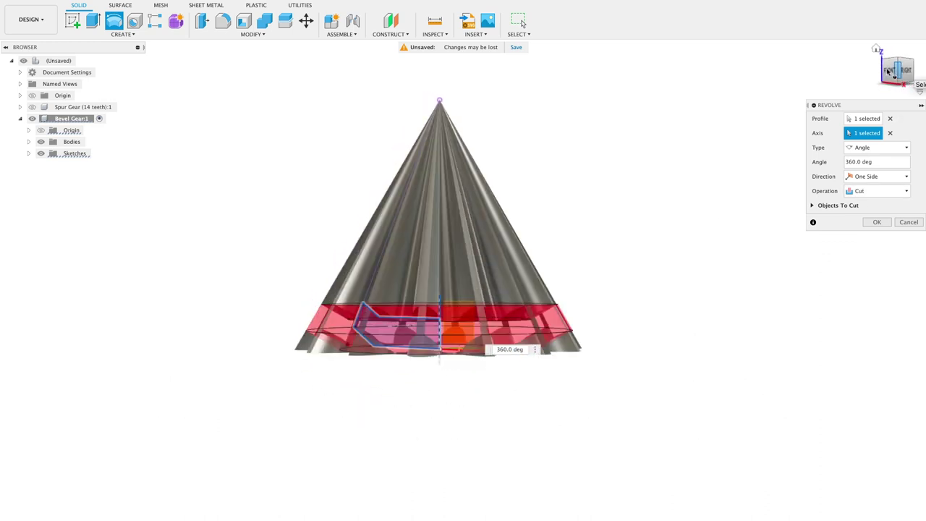
click(888, 70)
click(871, 190)
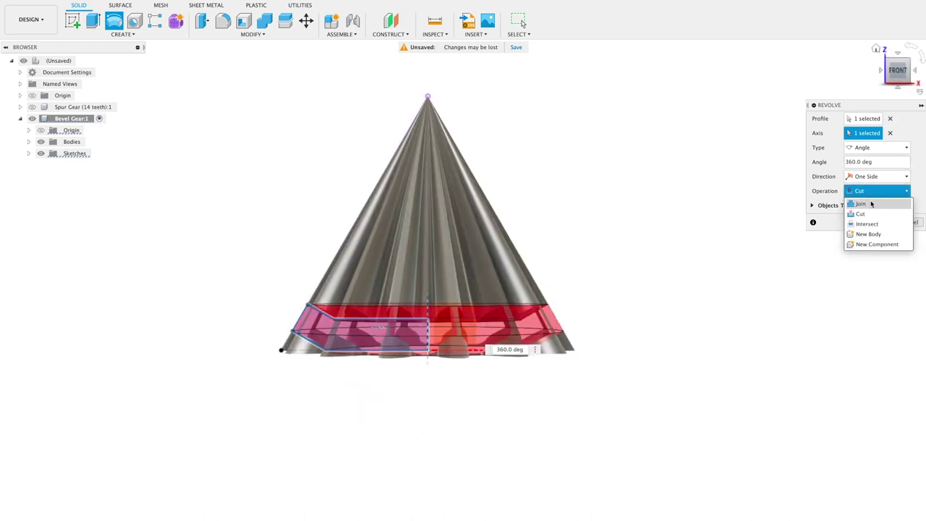
click(870, 224)
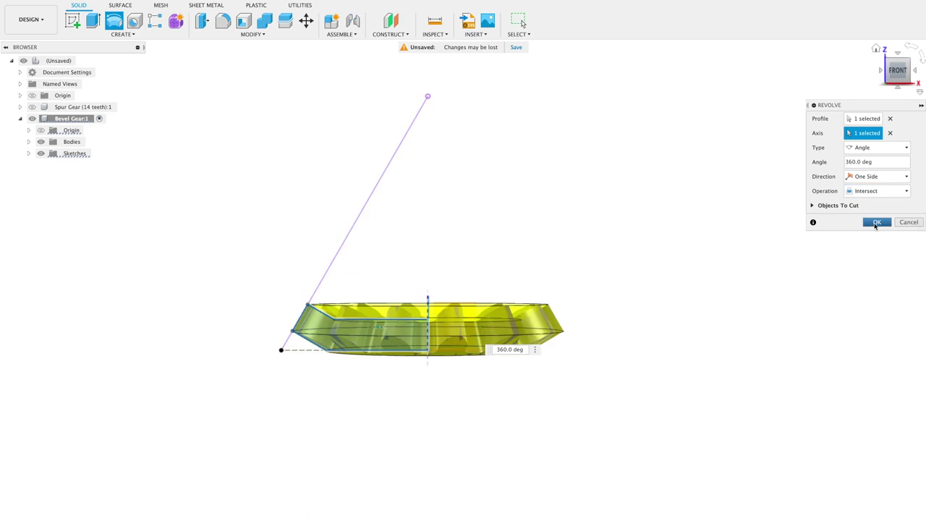
click(876, 222)
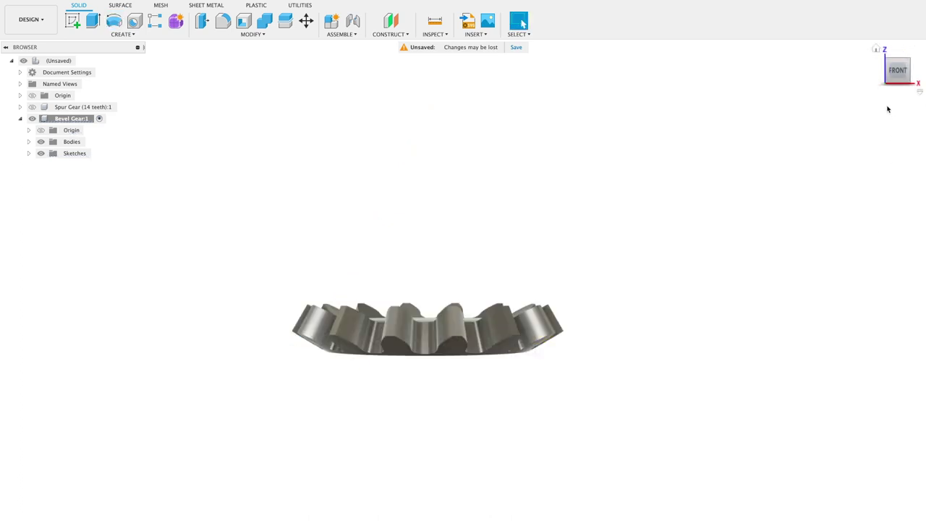
click(897, 73)
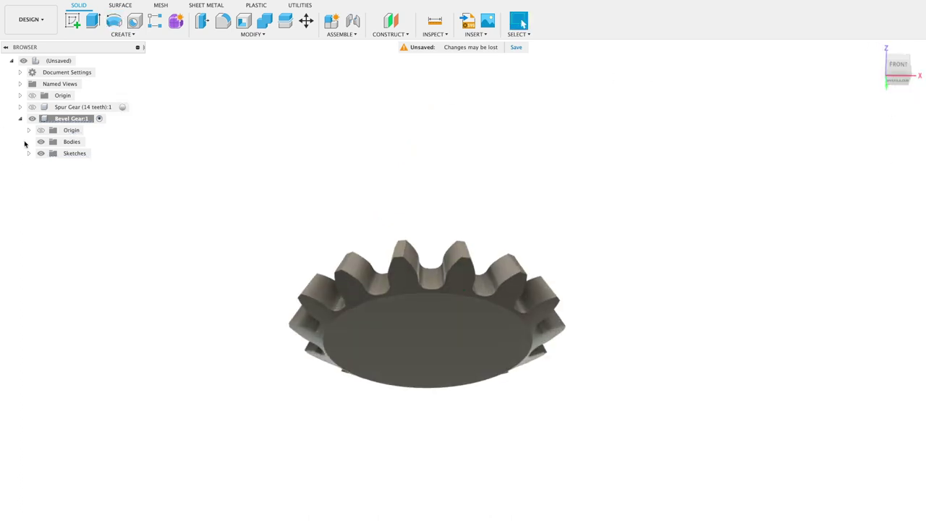
Step: Show the sketches and pick the centre circle as the Press Pull profile
click(29, 153)
click(49, 165)
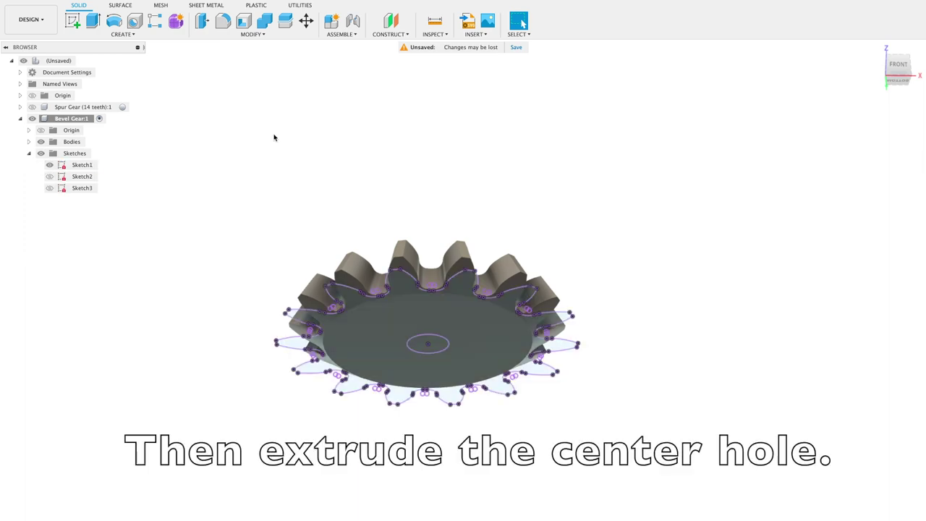
click(252, 34)
click(217, 39)
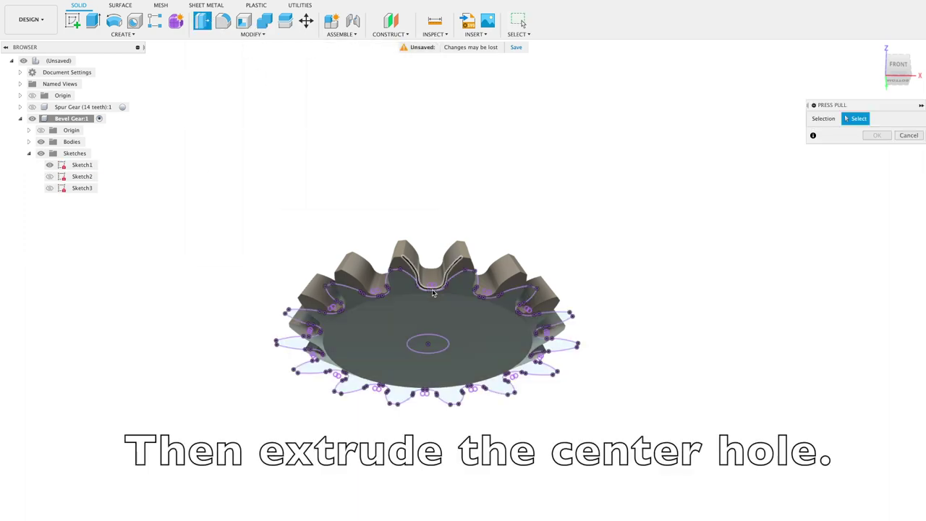
click(431, 341)
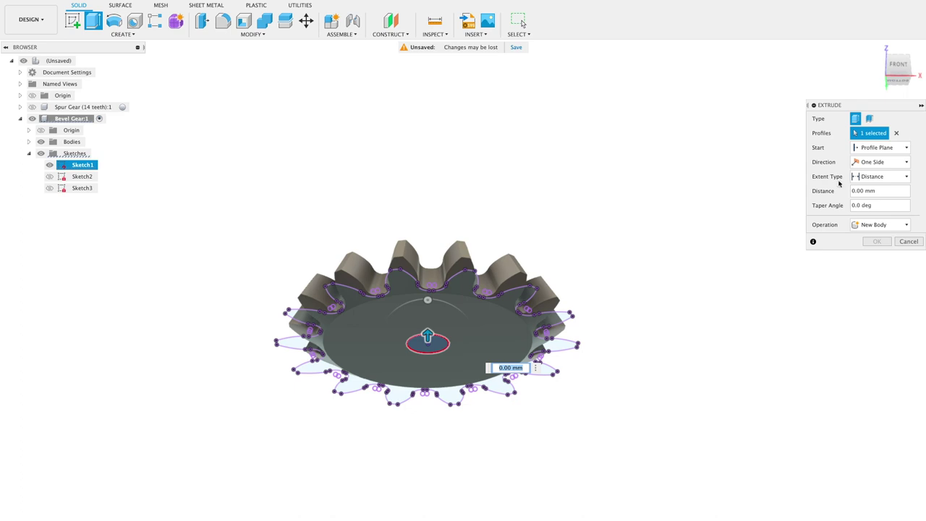
Step: Cut the centre hole with extent All, then hide the sketches
click(872, 176)
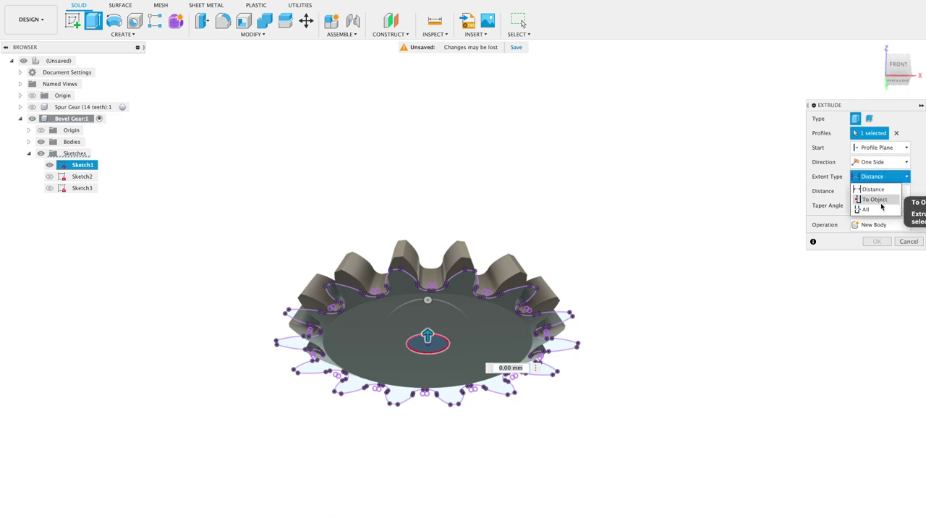
click(878, 210)
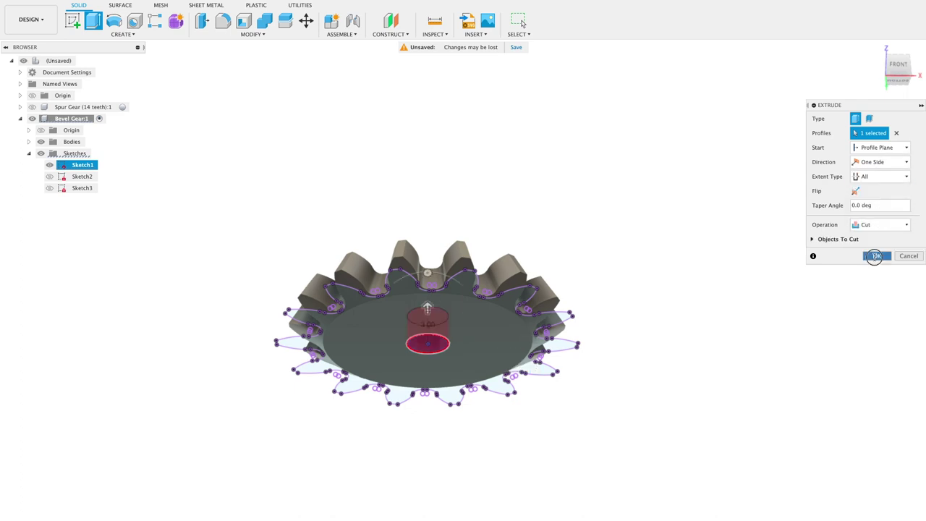
click(875, 256)
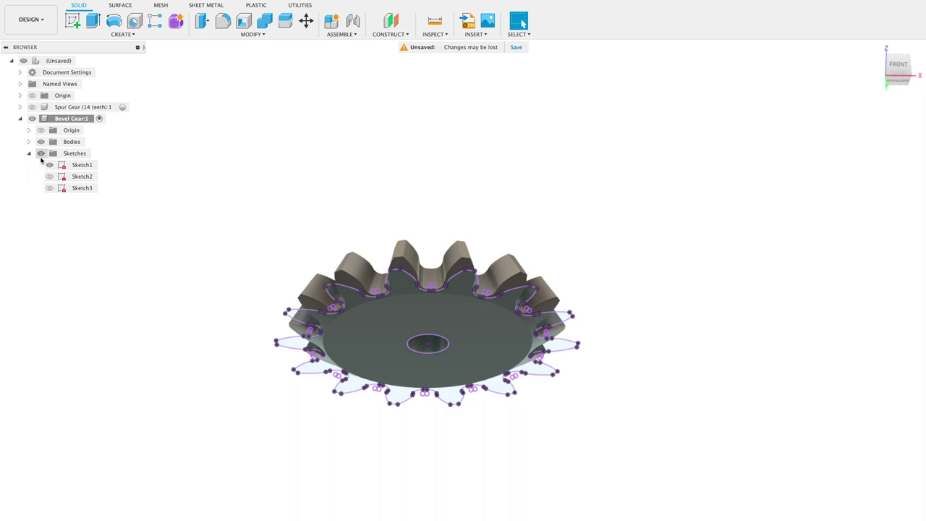
click(41, 157)
click(30, 153)
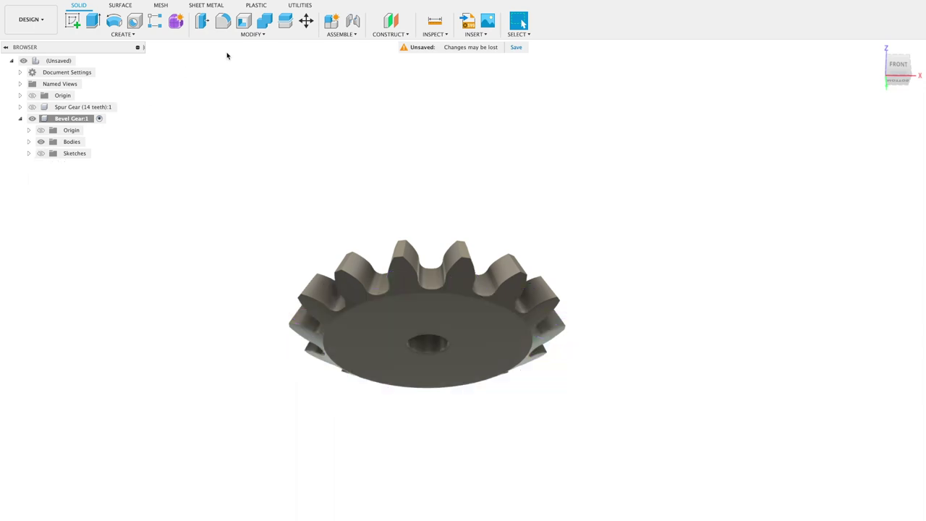
click(244, 34)
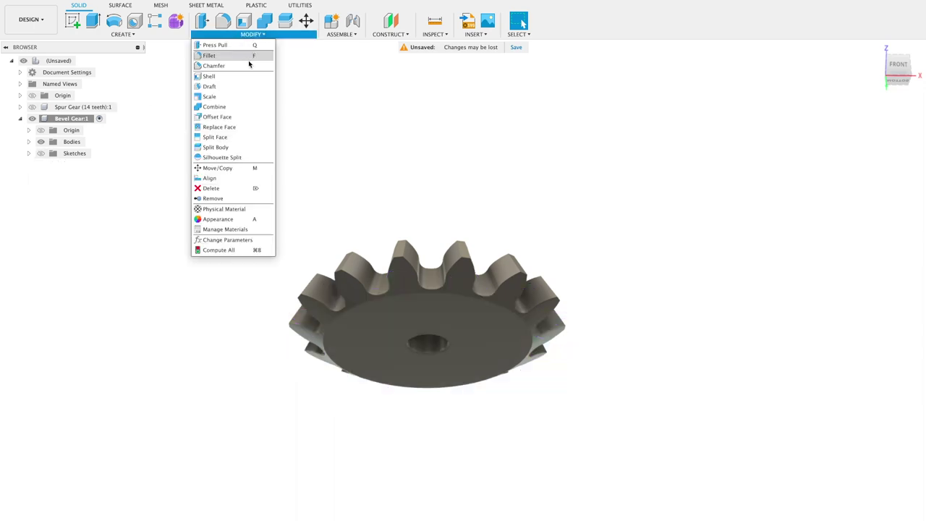
Step: Apply the Plastic - Glossy (Red) appearance to the gear and view the finished result
click(232, 220)
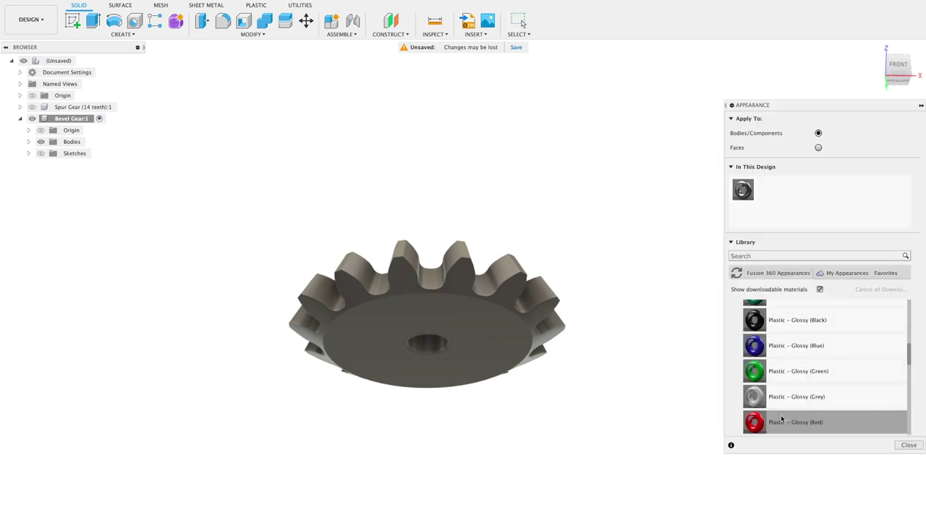
drag(756, 425, 571, 359)
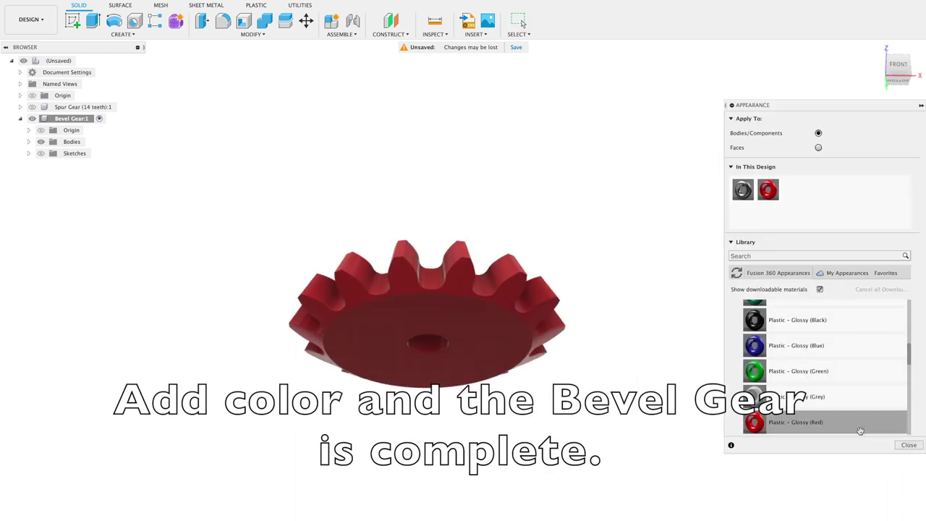
click(908, 445)
mouse_move(895, 76)
mouse_down()
mouse_move(900, 121)
mouse_move(770, 162)
mouse_move(794, 171)
mouse_move(812, 217)
mouse_move(800, 296)
mouse_move(823, 151)
mouse_up()
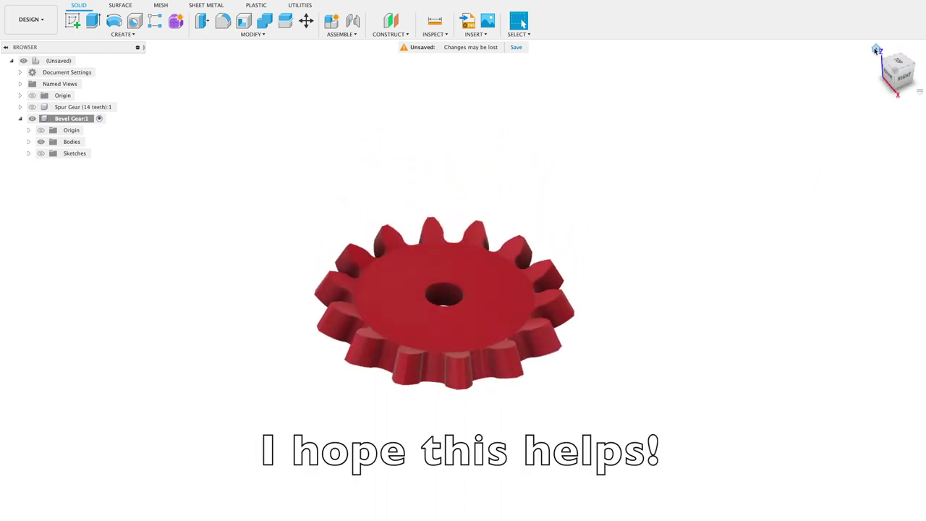
click(876, 51)
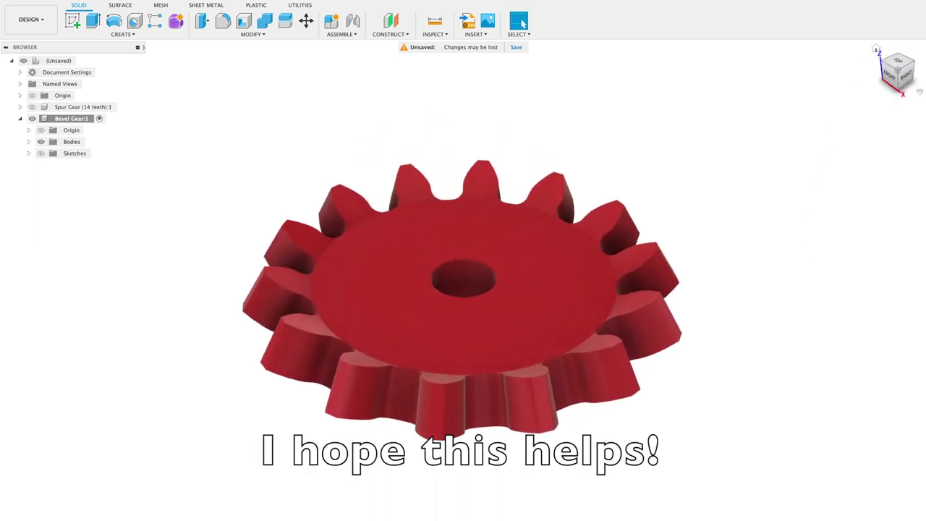